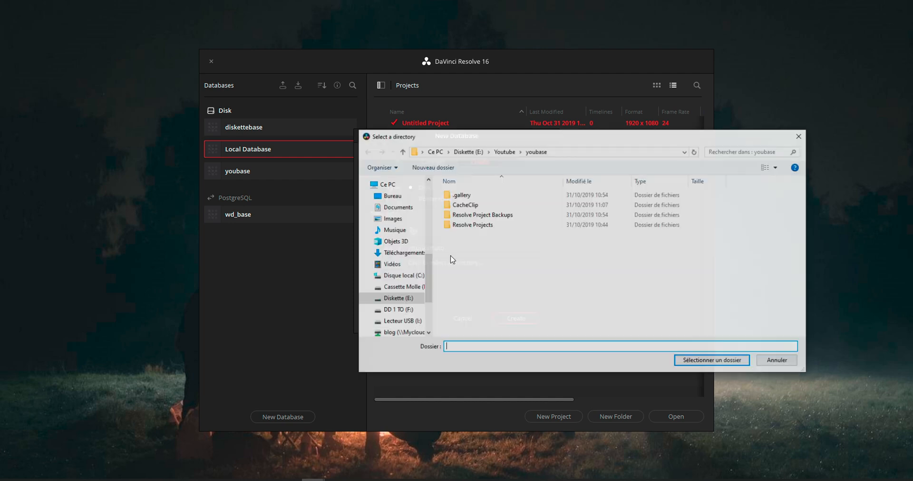
# Step: Try to create the jesuisuntuto disk database directly in the root of drive E:
pyautogui.click(468, 152)
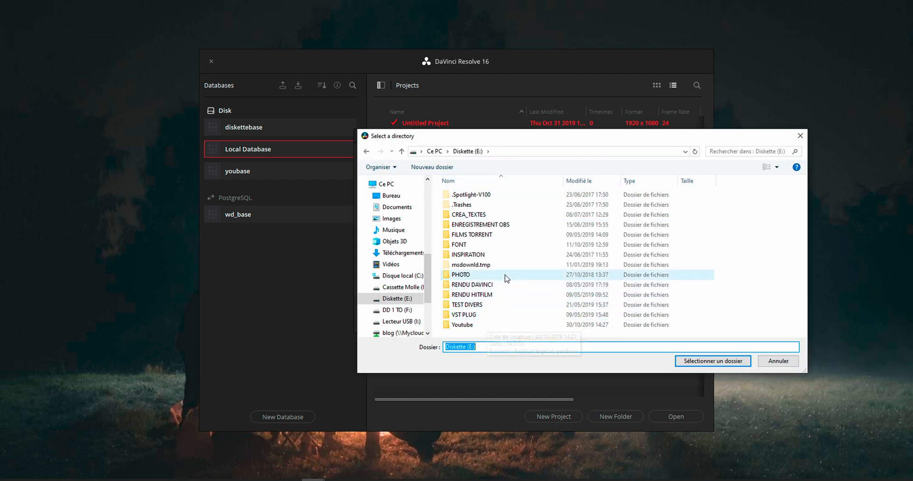
pyautogui.click(685, 358)
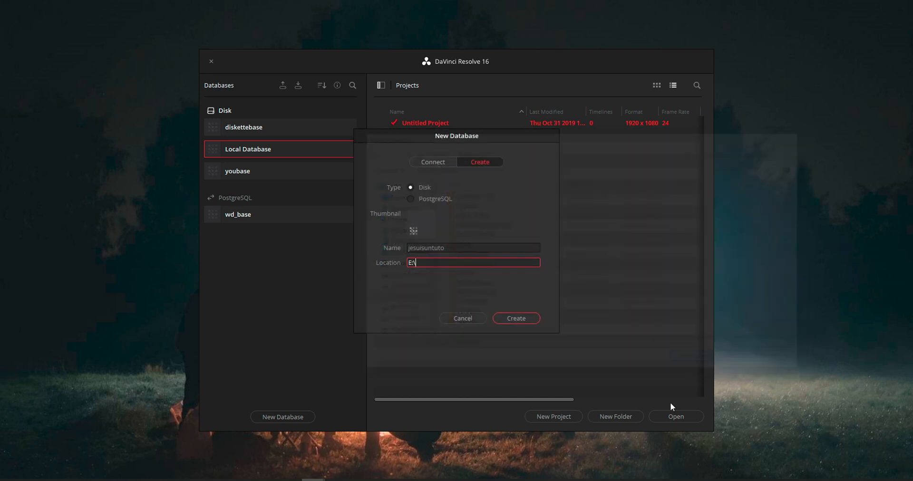
pyautogui.click(516, 318)
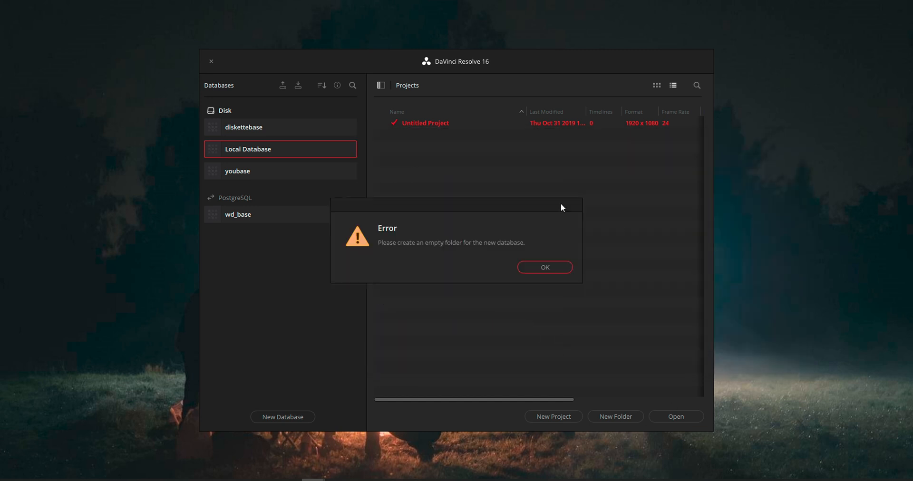
pyautogui.click(558, 267)
# Step: Make a new folder named databasetuto on drive E: and create the jesuisuntuto disk database in it
pyautogui.click(421, 262)
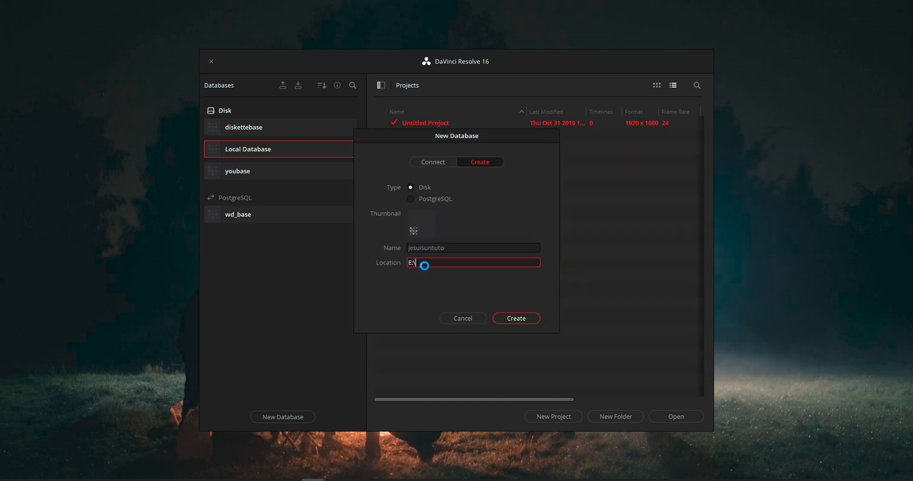
pyautogui.rightClick(588, 337)
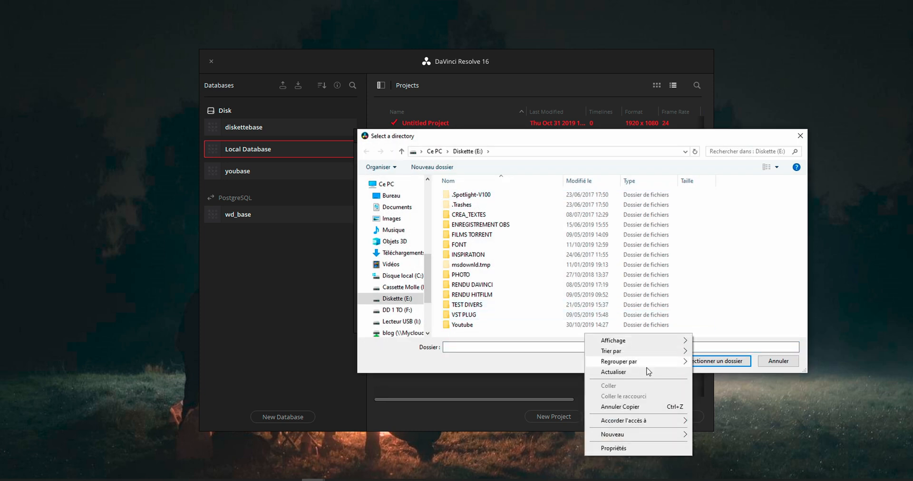
pyautogui.moveTo(665, 437)
pyautogui.click(727, 336)
pyautogui.write('databasetuto')
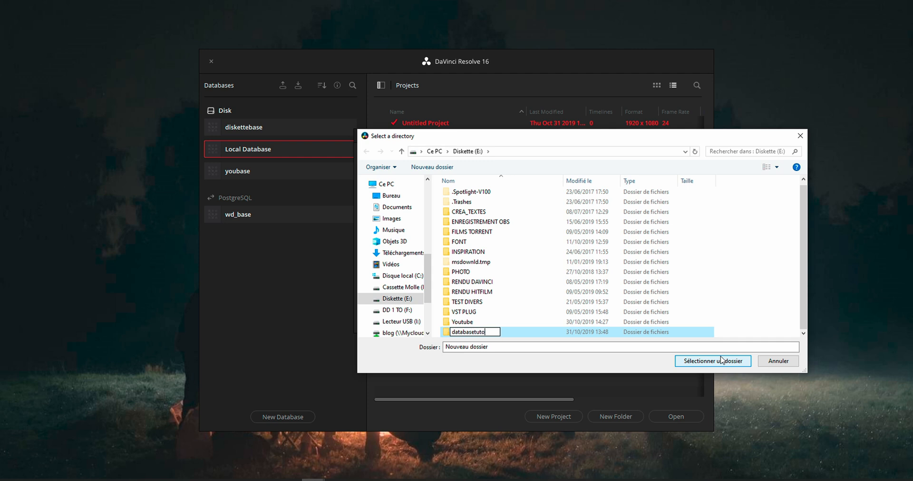
pyautogui.press('Return')
pyautogui.click(723, 362)
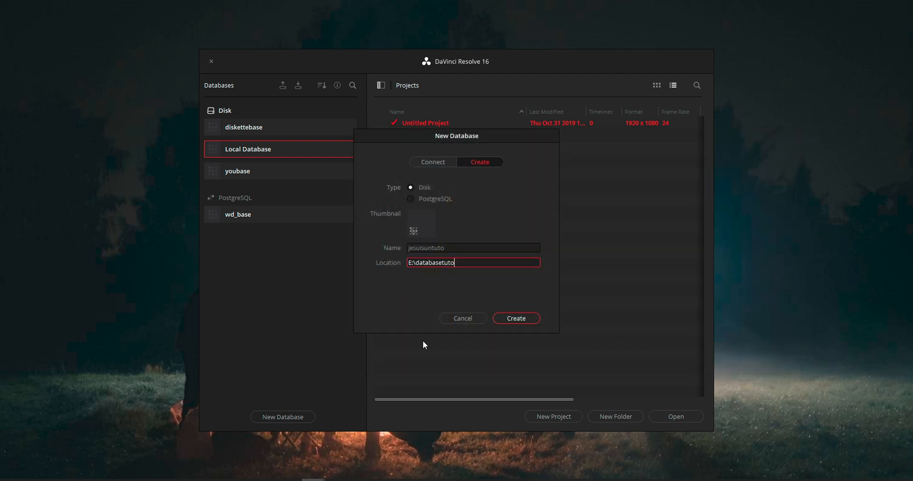
pyautogui.click(520, 318)
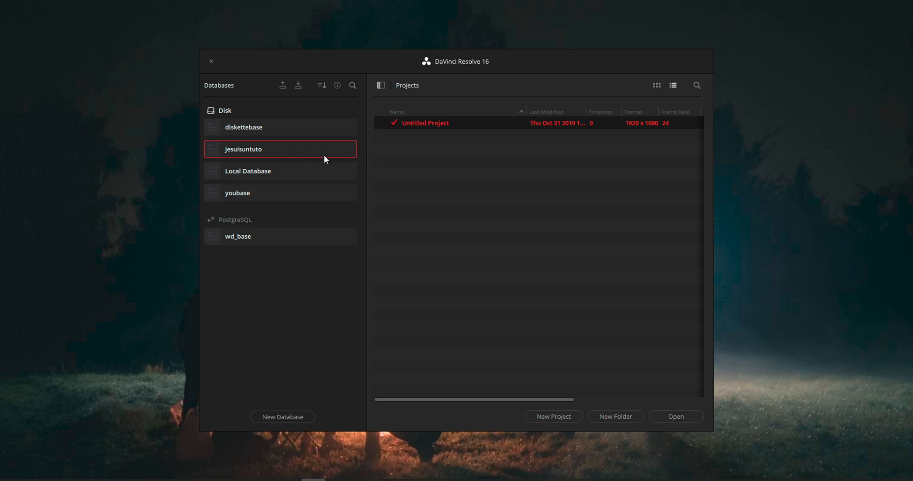
# Step: Create a new project named tuto1 in the jesuisuntuto database and switch the workspace to a full-screen window
pyautogui.rightClick(504, 215)
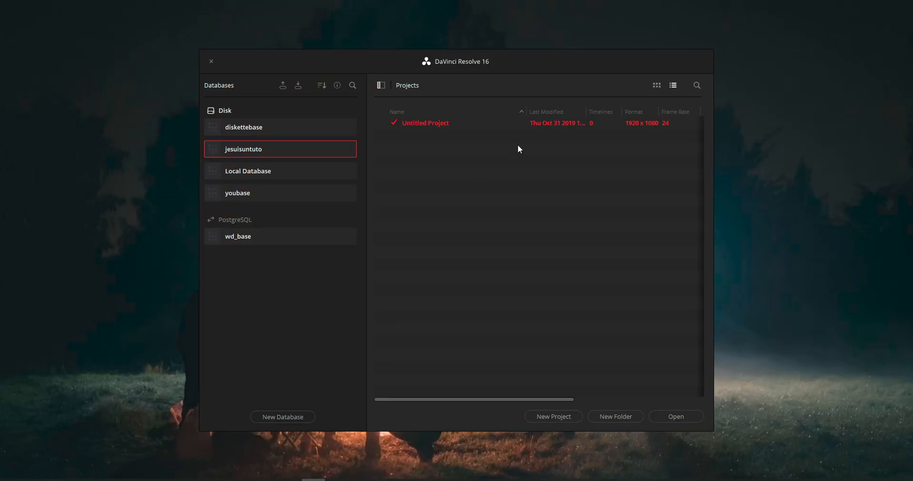
pyautogui.rightClick(476, 200)
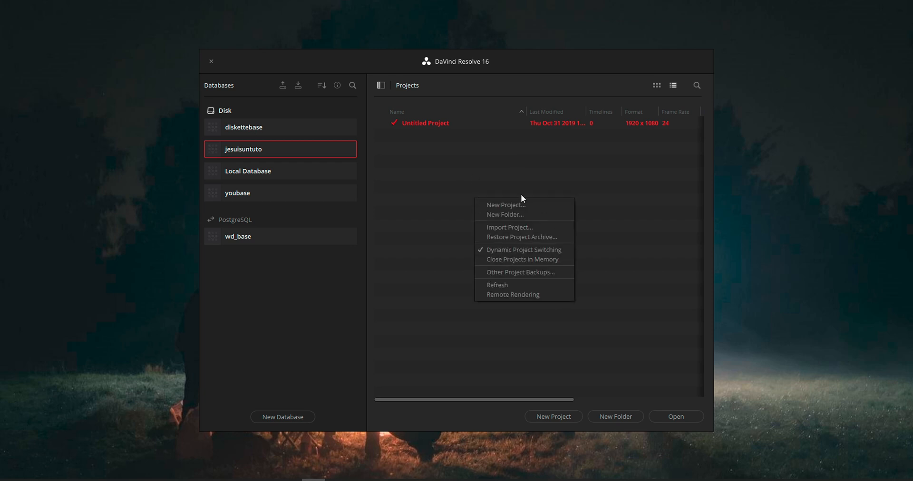
pyautogui.click(518, 204)
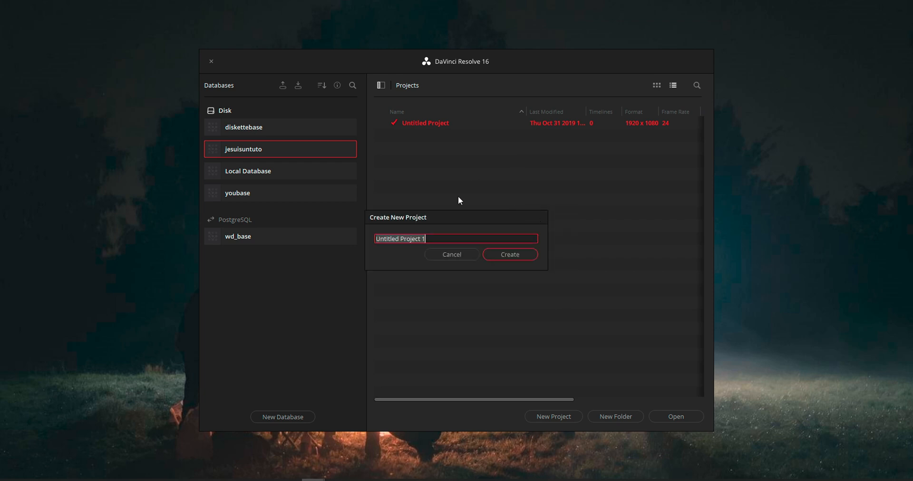
pyautogui.write('Tuto01')
pyautogui.press('Return')
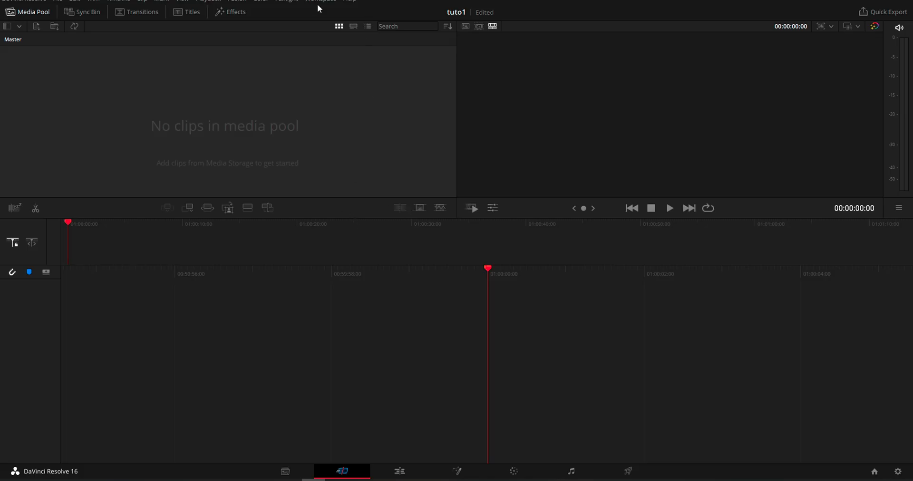
pyautogui.click(320, 2)
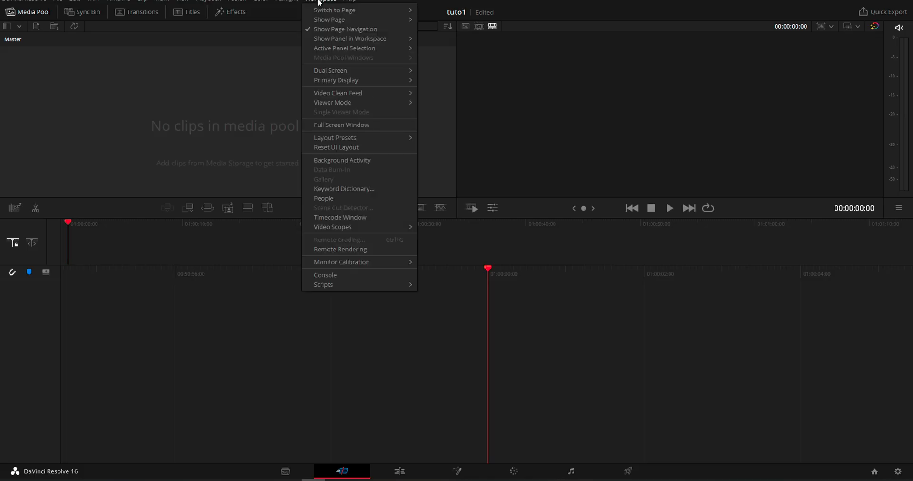
pyautogui.click(379, 125)
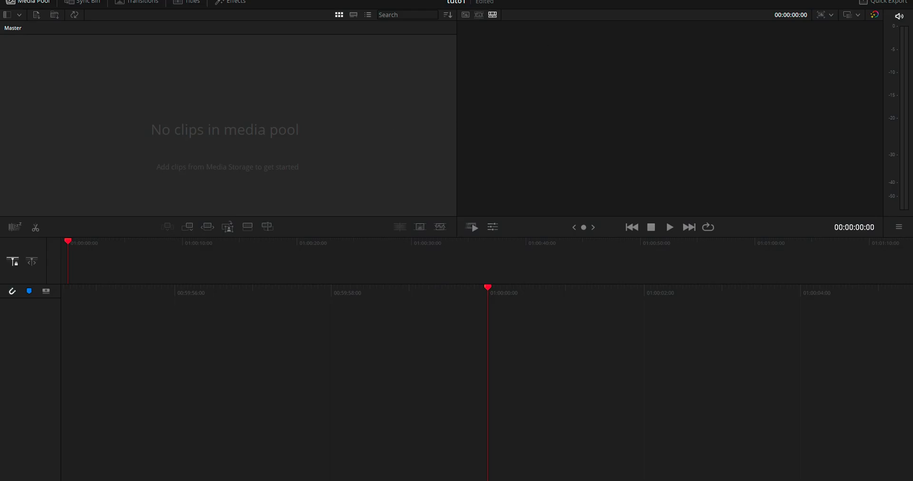
# Step: Try the alternative icon and label displays on the page navigation bar and the interface toolbar, restoring each one
pyautogui.rightClick(230, 472)
pyautogui.click(271, 477)
pyautogui.rightClick(245, 477)
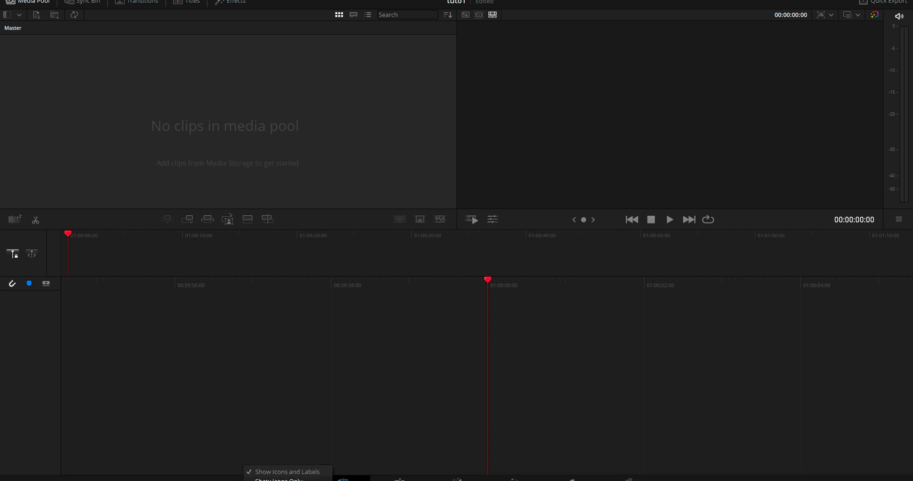
pyautogui.click(279, 480)
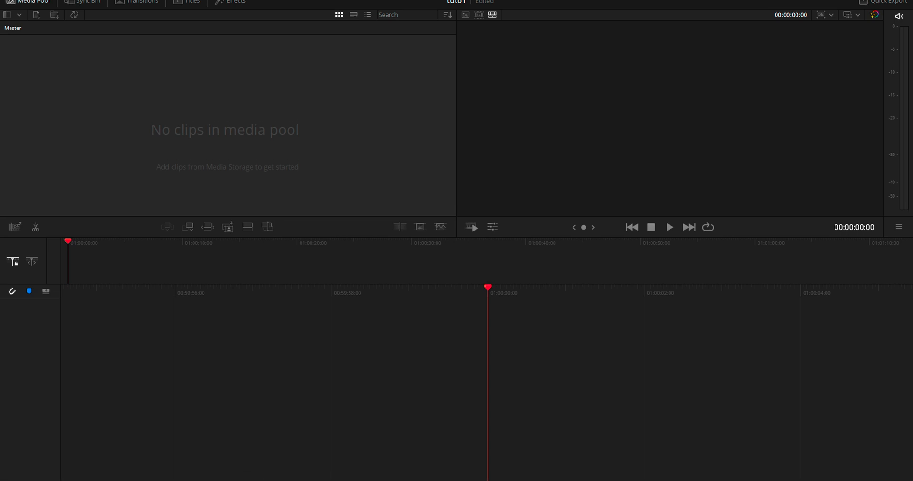
pyautogui.rightClick(372, 3)
pyautogui.click(403, 19)
pyautogui.rightClick(390, 2)
pyautogui.click(417, 8)
# Step: Open the settings of project tuto1 and set the timeline resolution to 4096 x 2160 DCI
pyautogui.click(883, 480)
pyautogui.click(651, 413)
pyautogui.click(901, 480)
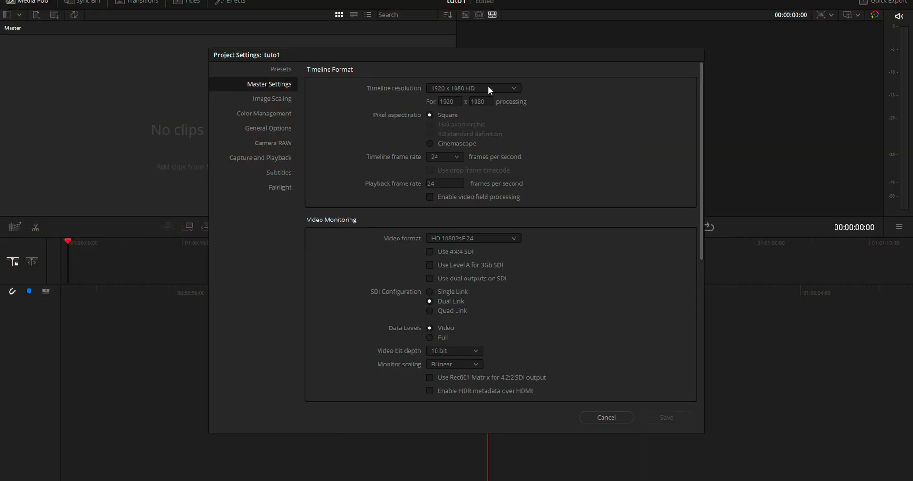
pyautogui.click(494, 89)
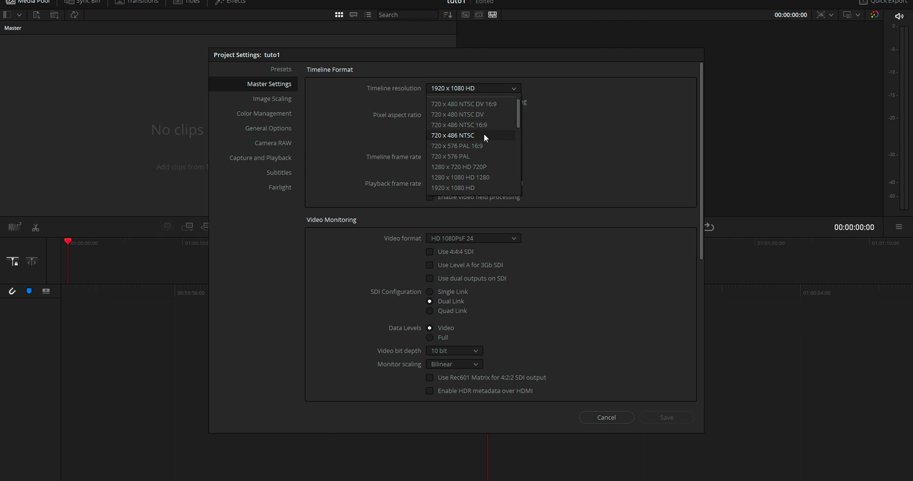
pyautogui.scroll(-2, 484, 133)
pyautogui.scroll(-5, 485, 133)
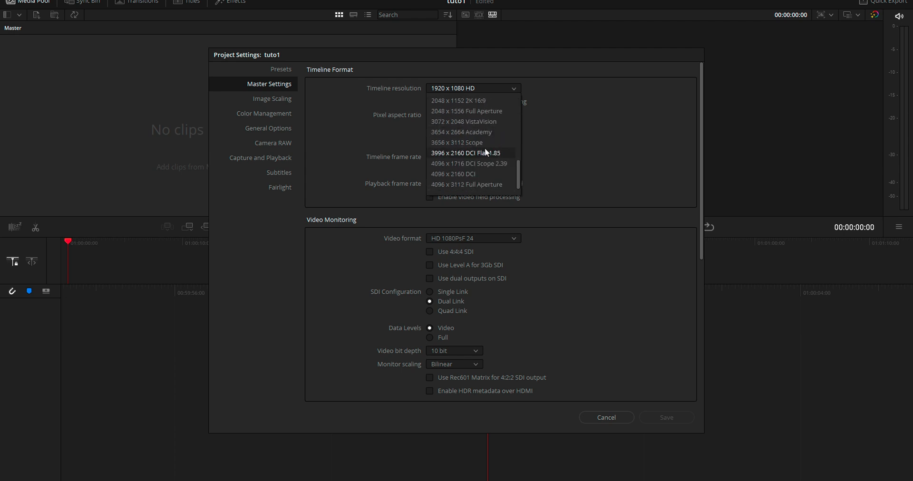
pyautogui.click(472, 174)
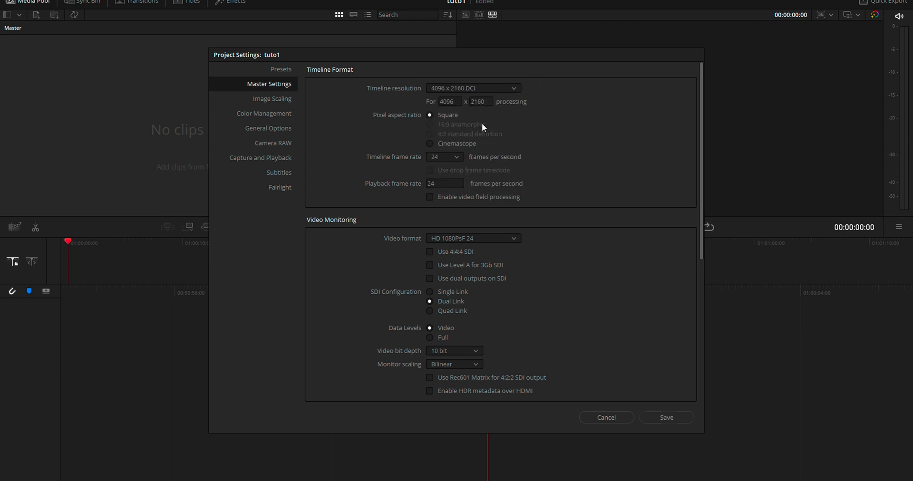
# Step: Select 24 frames per second as the project's timeline frame rate
pyautogui.click(445, 157)
pyautogui.click(455, 166)
pyautogui.click(457, 158)
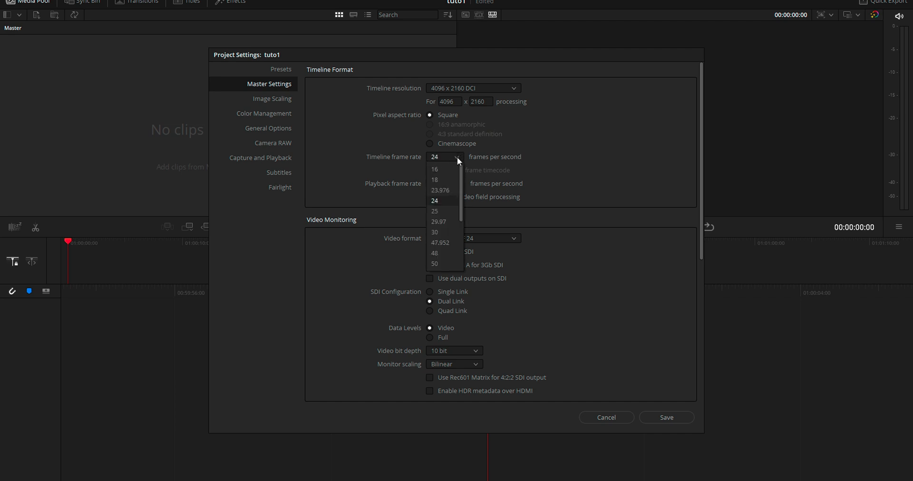
pyautogui.click(447, 200)
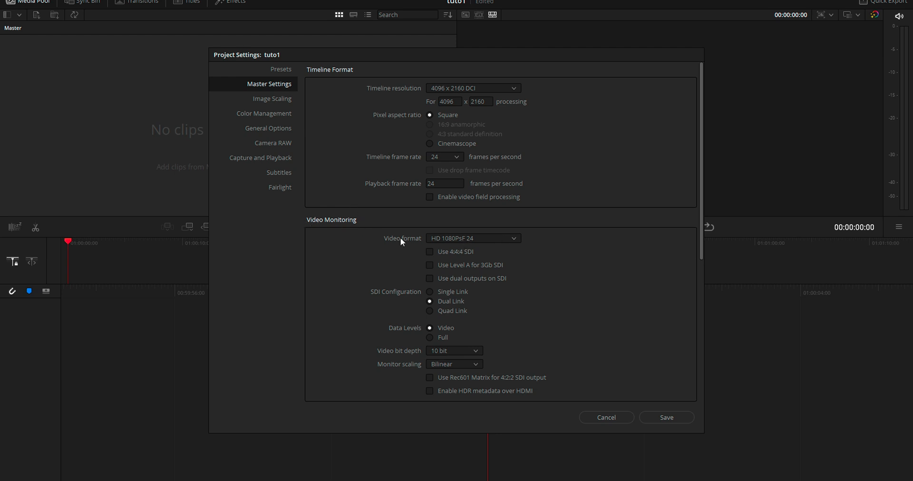
# Step: Set the video monitoring bit depth to 8 bit and the monitor scaling to Basic
pyautogui.click(475, 239)
pyautogui.click(476, 235)
pyautogui.click(444, 350)
pyautogui.click(446, 362)
pyautogui.click(452, 364)
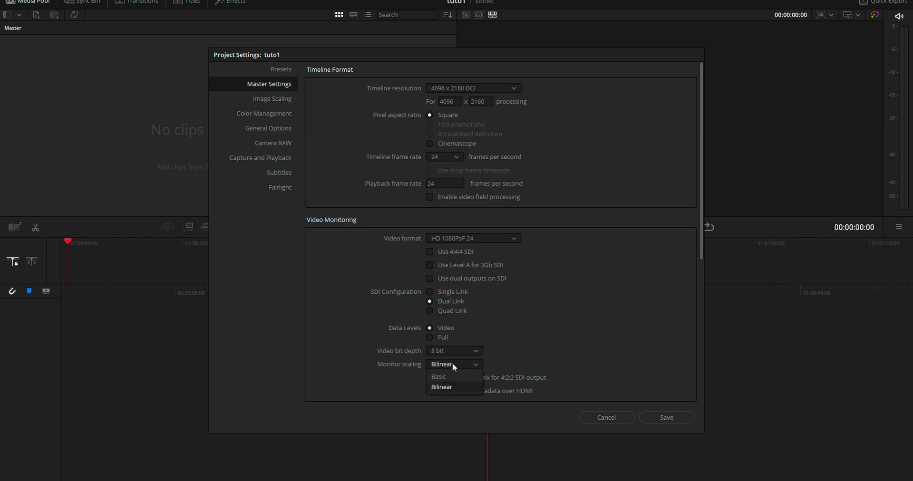
pyautogui.click(448, 377)
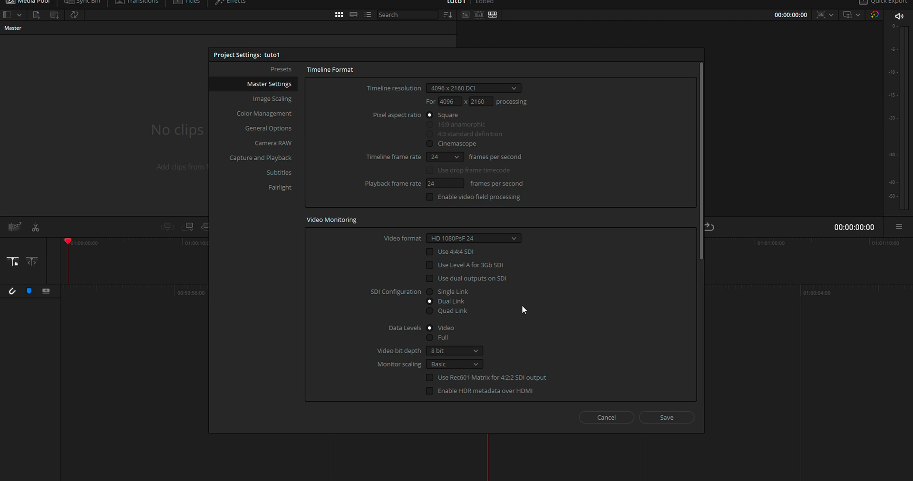
# Step: Set the optimized media resolution to Quarter, and both the optimized media and render cache formats to DNxHR LB
pyautogui.scroll(-5, 527, 323)
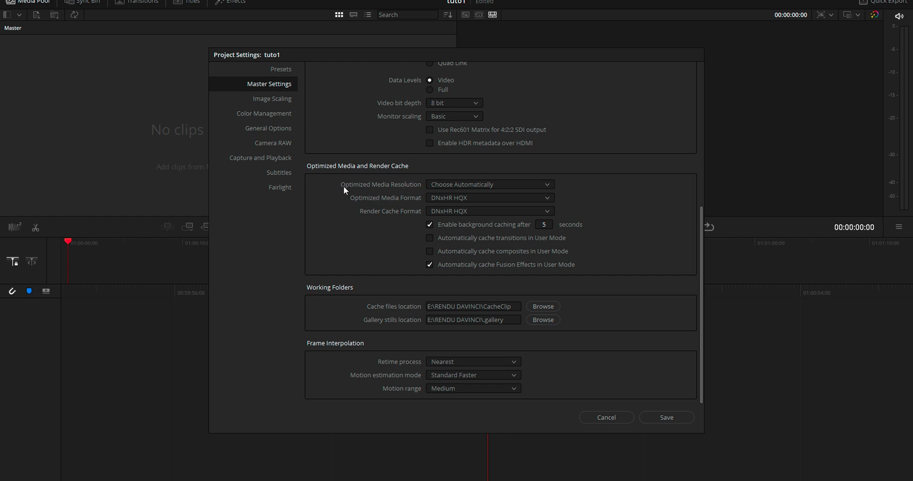
pyautogui.click(472, 185)
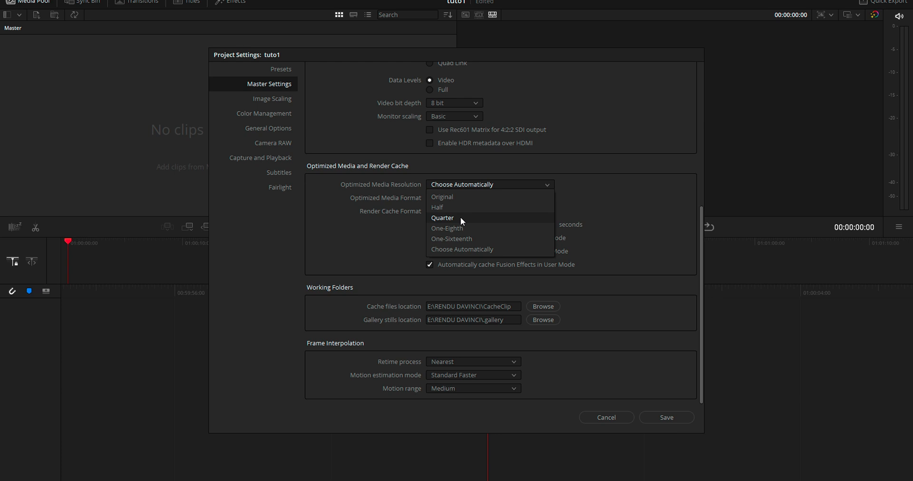
pyautogui.click(460, 217)
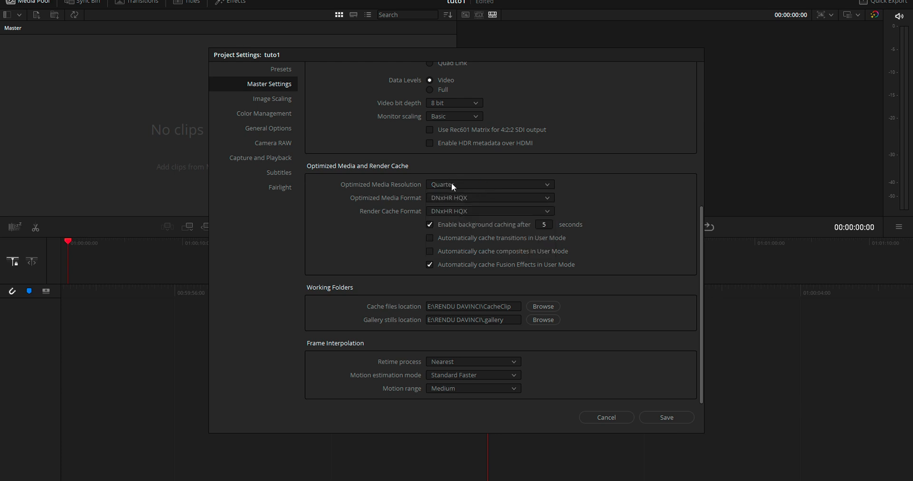
pyautogui.click(467, 196)
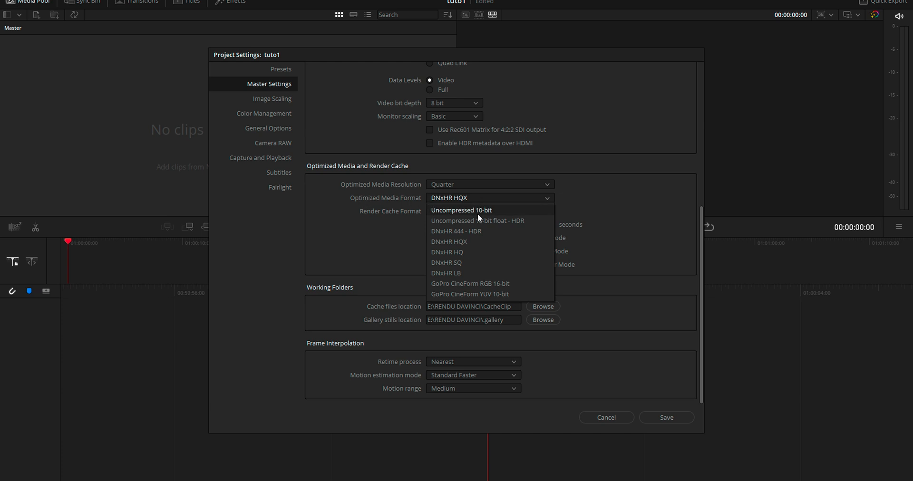
pyautogui.click(452, 272)
pyautogui.click(473, 213)
pyautogui.click(478, 288)
pyautogui.click(473, 199)
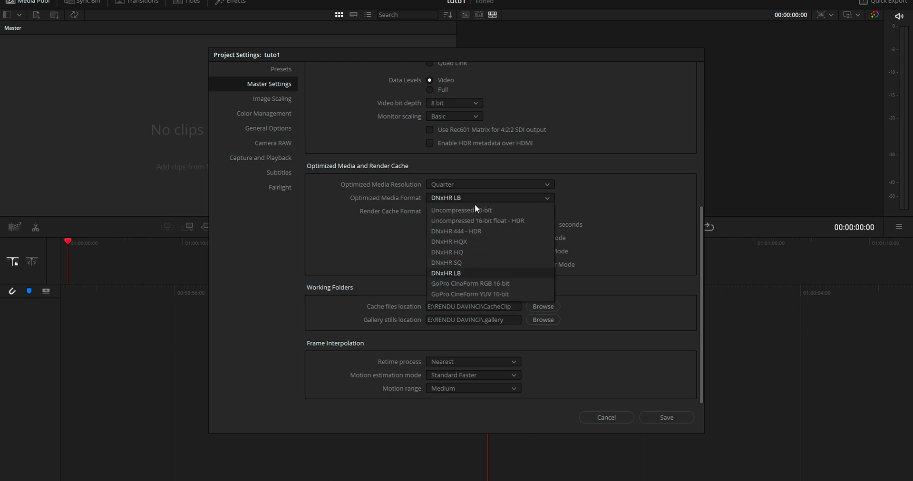
pyautogui.click(461, 273)
# Step: Set background caching to start after 1 second and enable automatic caching of transitions and composites in User Mode
pyautogui.click(475, 238)
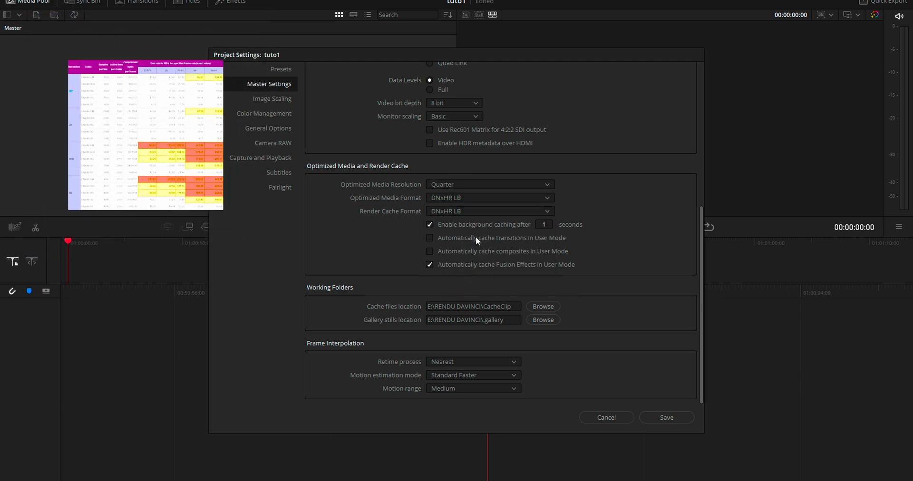
pyautogui.click(505, 251)
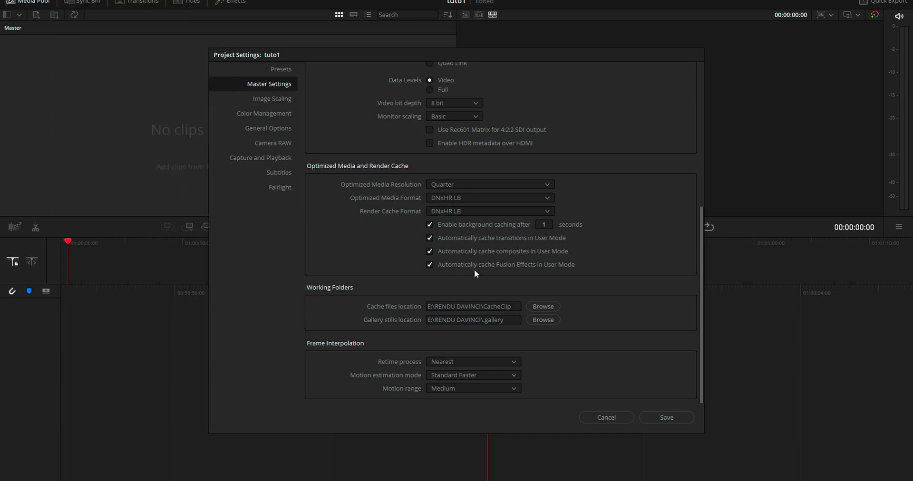
# Step: Set the cache files and gallery stills locations to the databasetuto folder on drive E:
pyautogui.click(539, 308)
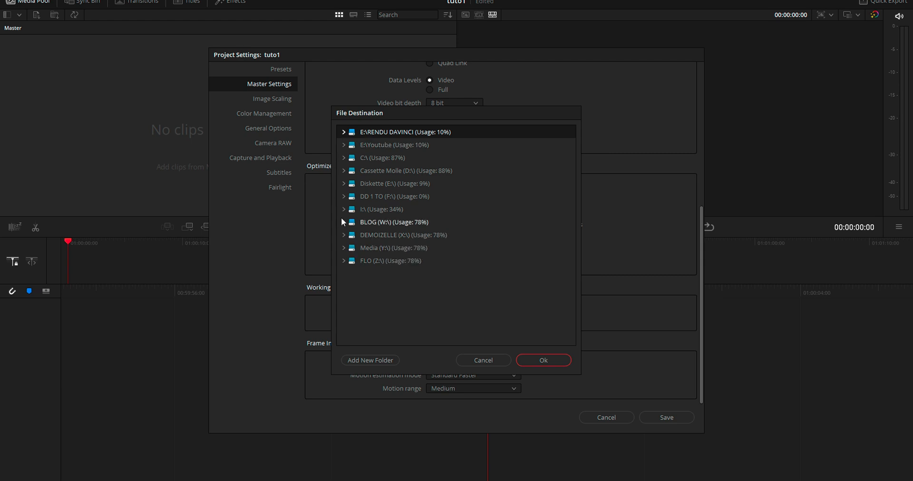
pyautogui.click(343, 183)
pyautogui.scroll(-5, 412, 284)
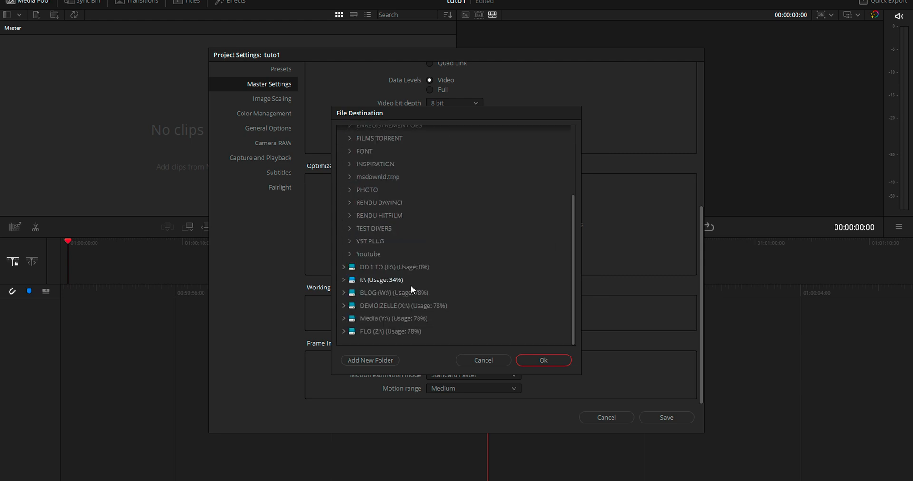
pyautogui.scroll(2, 379, 246)
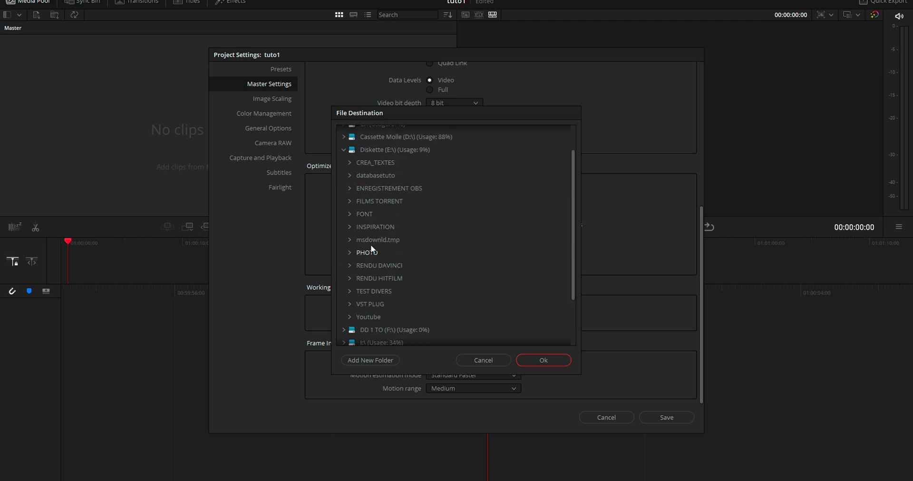
pyautogui.click(546, 359)
pyautogui.click(542, 320)
pyautogui.click(376, 209)
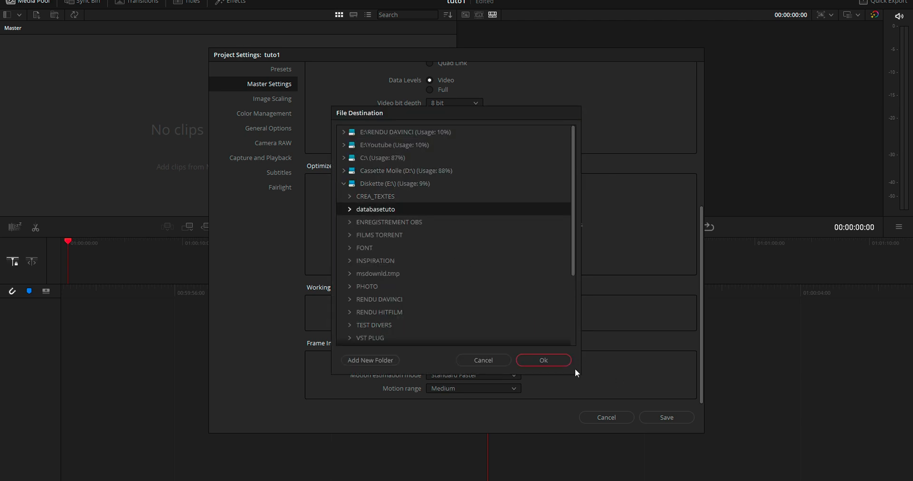
pyautogui.click(562, 360)
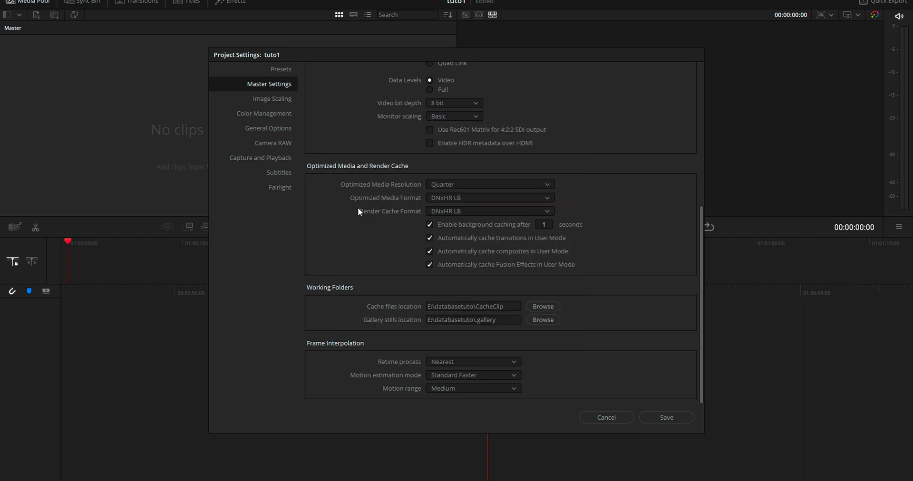
# Step: In the image scaling settings, choose Scale entire image to fit for mismatched resolution files under input scaling
pyautogui.click(268, 99)
pyautogui.click(492, 239)
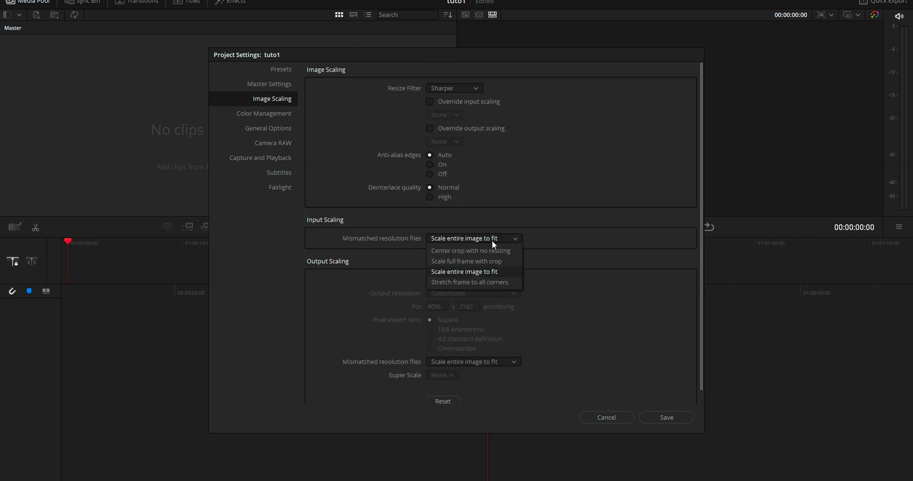
pyautogui.click(458, 272)
pyautogui.click(497, 238)
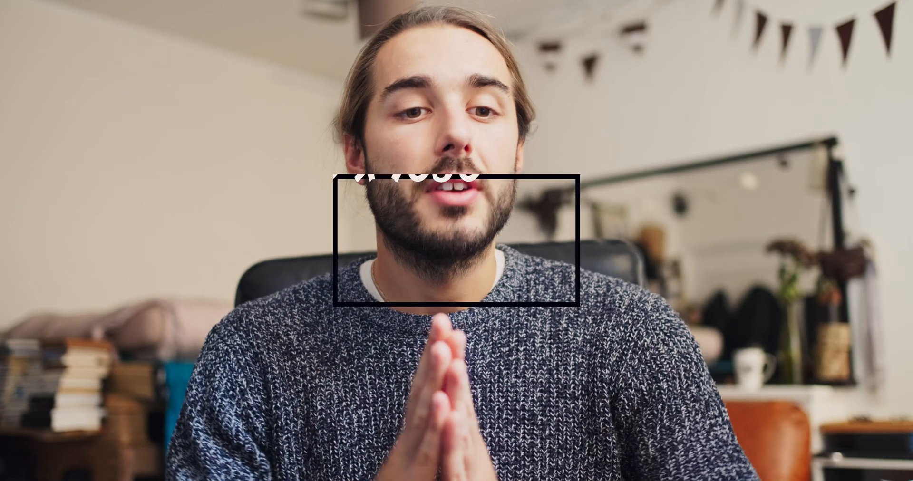
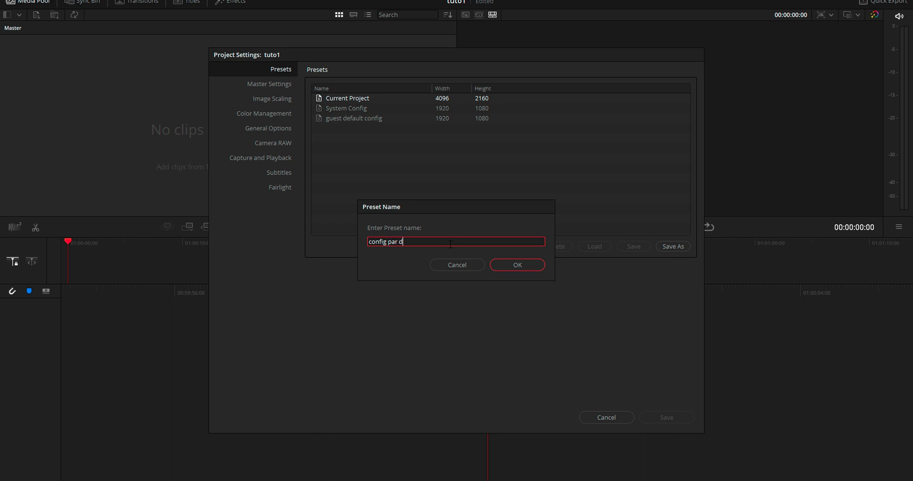
# Step: Save the current project settings as the preset config par déf and make it the user default configuration
pyautogui.press('Return')
pyautogui.rightClick(348, 126)
pyautogui.click(333, 125)
pyautogui.rightClick(326, 128)
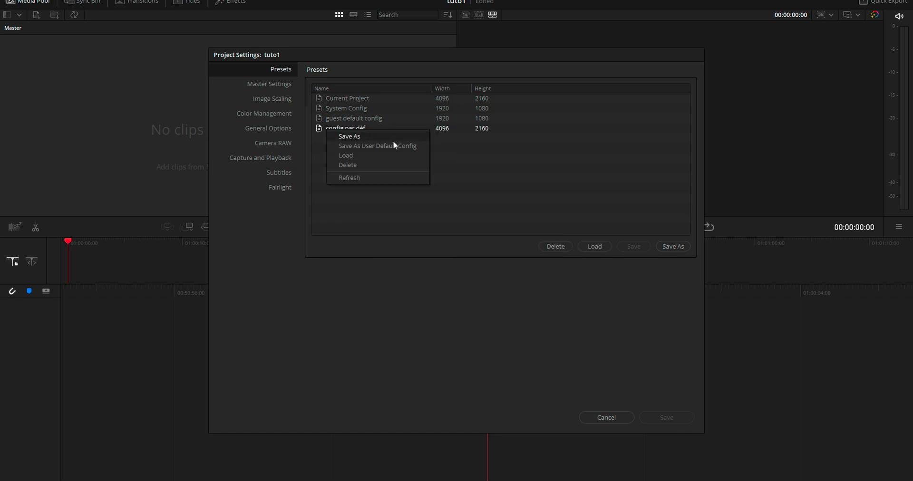
pyautogui.click(366, 146)
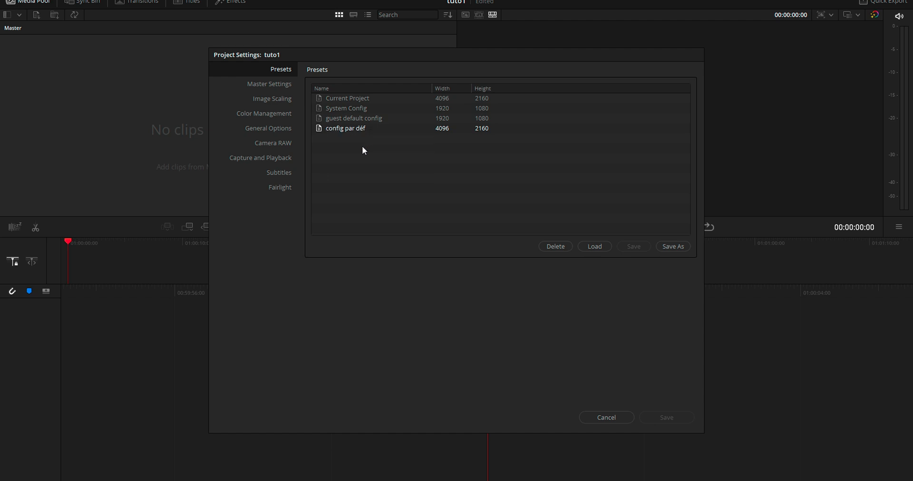
pyautogui.click(607, 418)
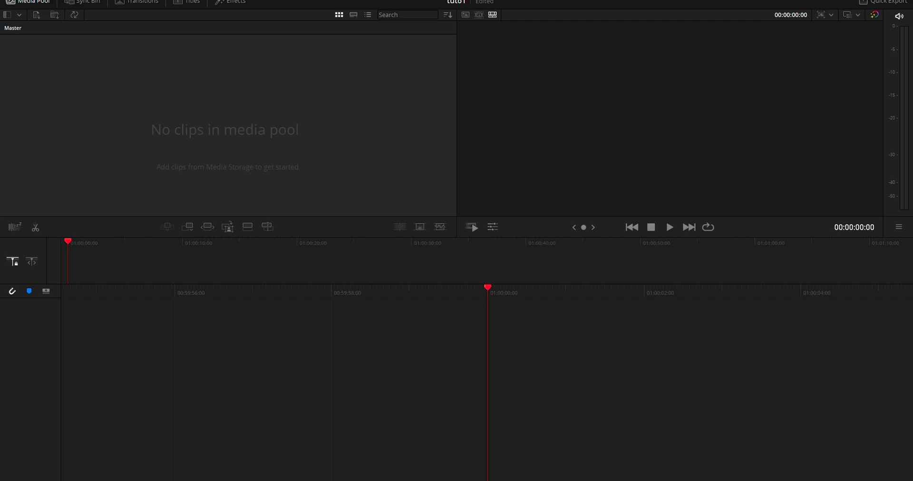
pyautogui.hotkey('shift', '9')
pyautogui.rightClick(339, 130)
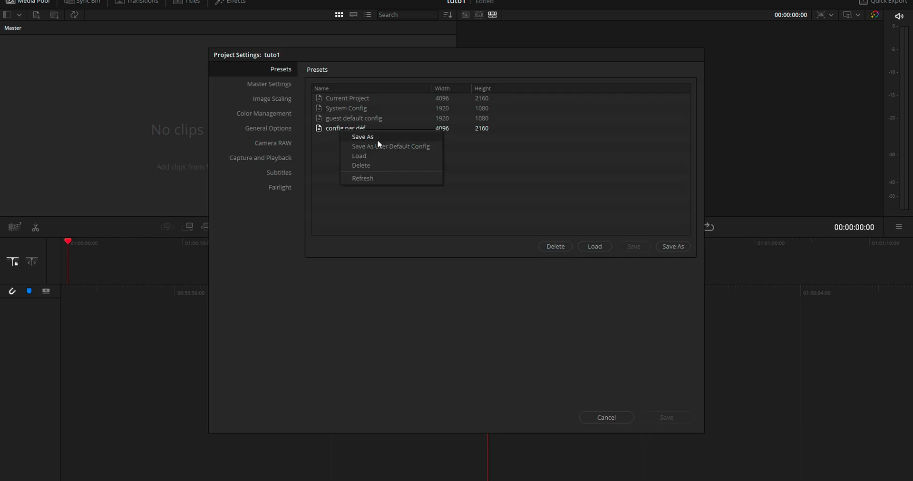
pyautogui.click(374, 146)
# Step: Review the project's master settings and the input and output scaling options for mismatched resolution files without saving changes
pyautogui.click(269, 84)
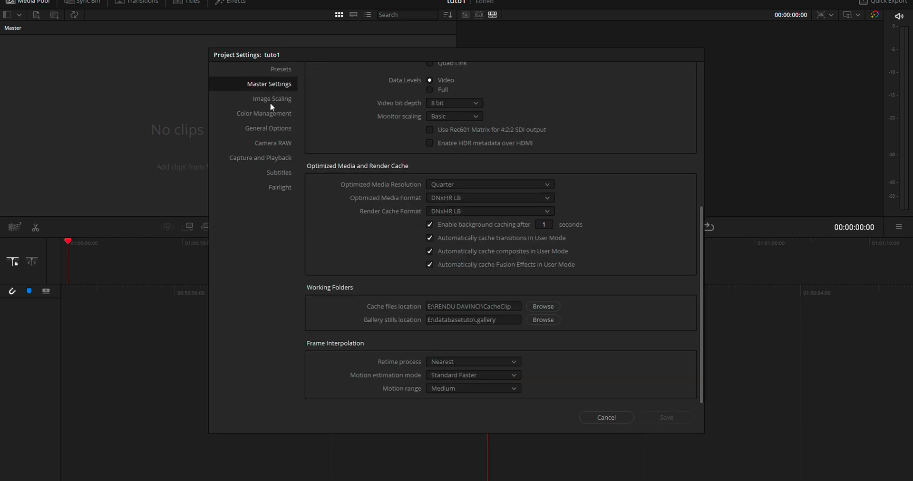
pyautogui.click(270, 99)
pyautogui.click(479, 237)
pyautogui.click(481, 258)
pyautogui.click(478, 240)
pyautogui.click(472, 269)
pyautogui.click(475, 239)
pyautogui.click(476, 272)
pyautogui.scroll(-1, 639, 378)
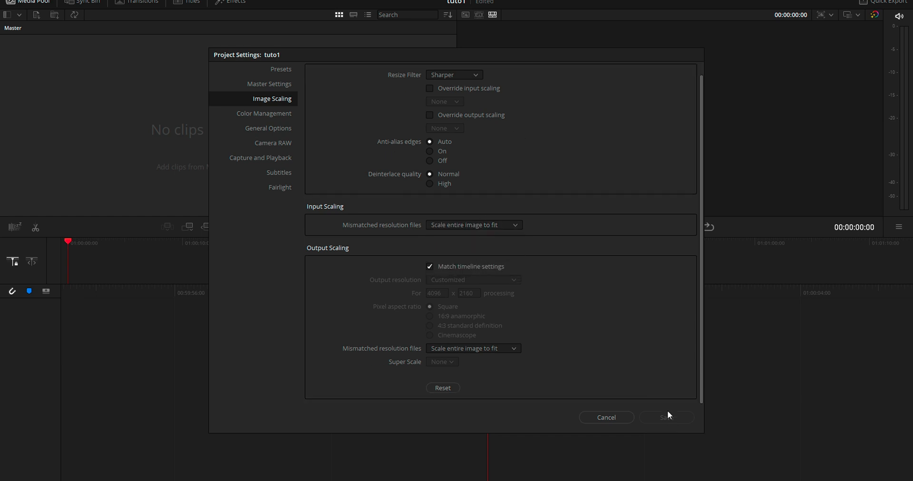
pyautogui.click(601, 418)
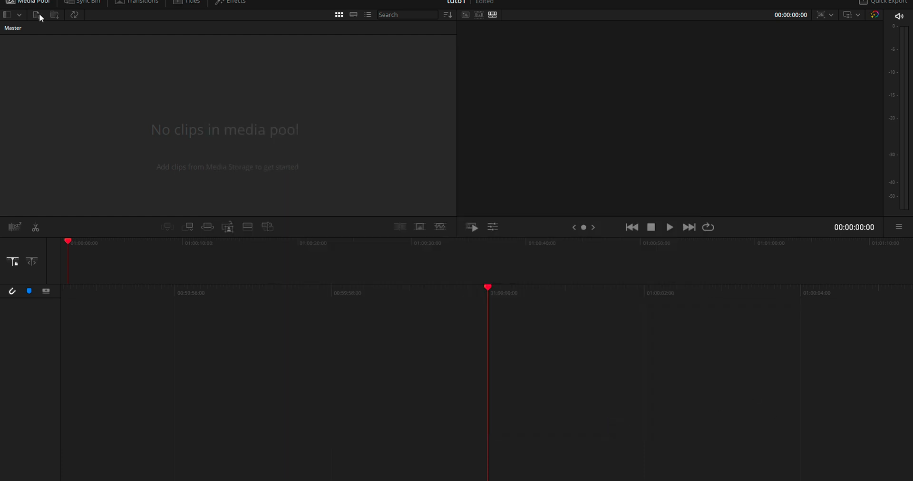
# Step: Open the keyboard customization, inspect the commands assigned to the I key and list all commands
pyautogui.click(28, 0)
pyautogui.click(133, 59)
pyautogui.click(28, 1)
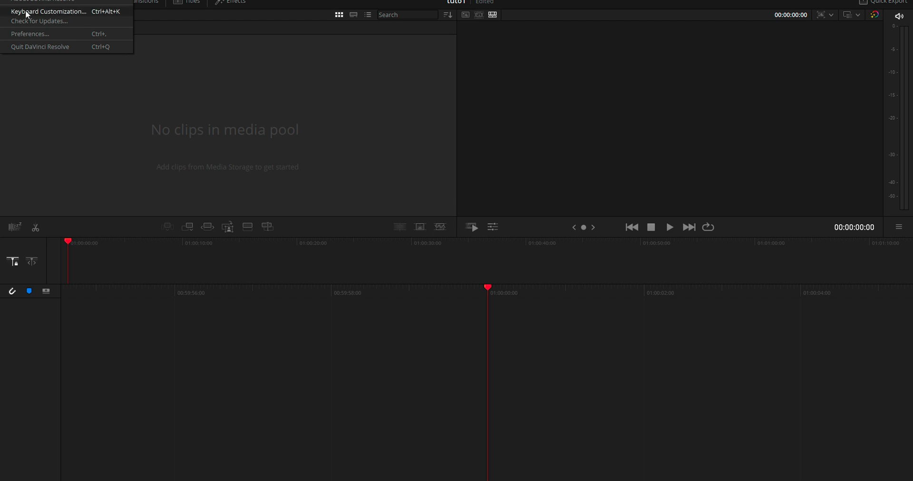
pyautogui.click(80, 11)
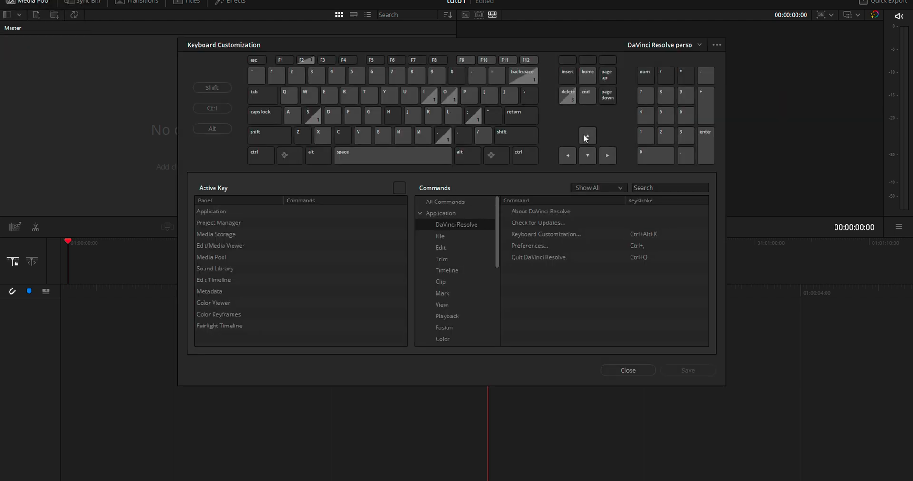
pyautogui.click(431, 98)
pyautogui.click(443, 198)
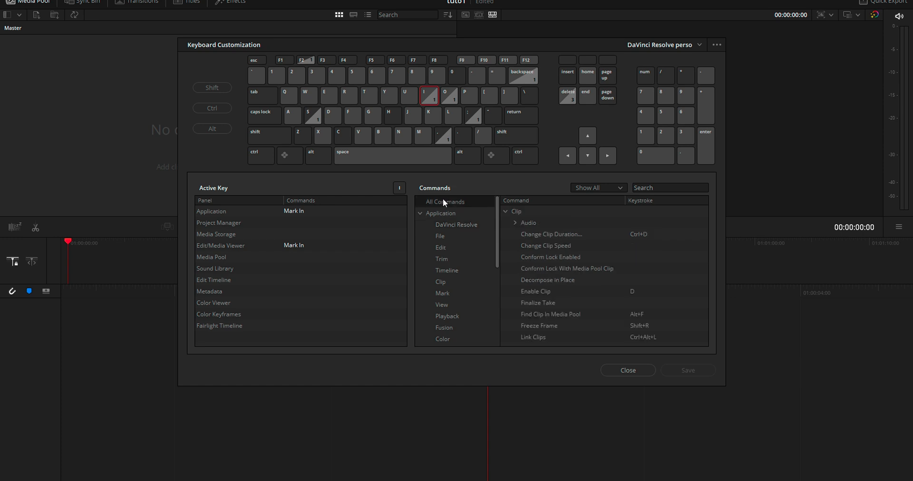
# Step: Find the Append to End of Timeline command, clear and reassign its shortcut to Ù, and save the keyboard layout
pyautogui.click(680, 188)
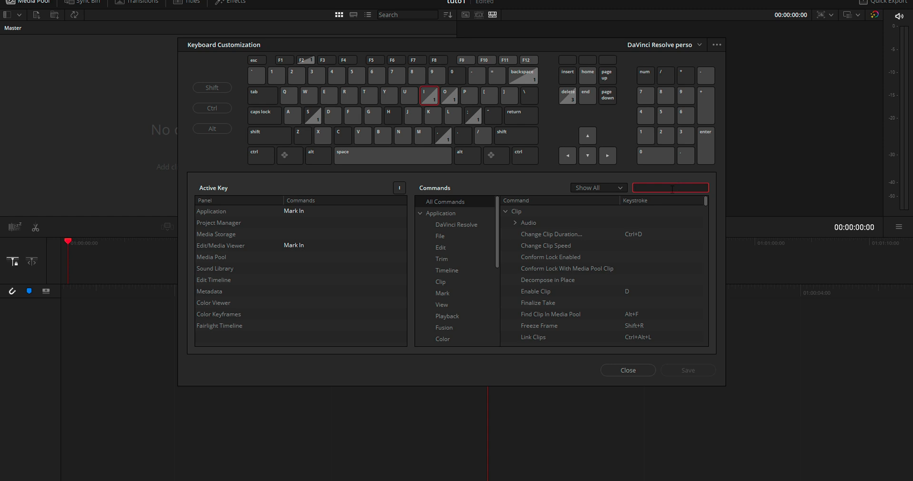
pyautogui.write('append')
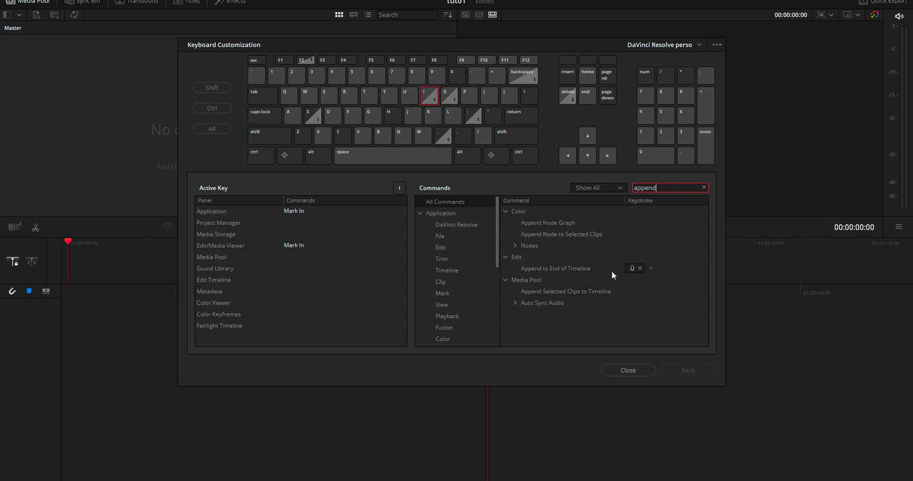
pyautogui.click(639, 268)
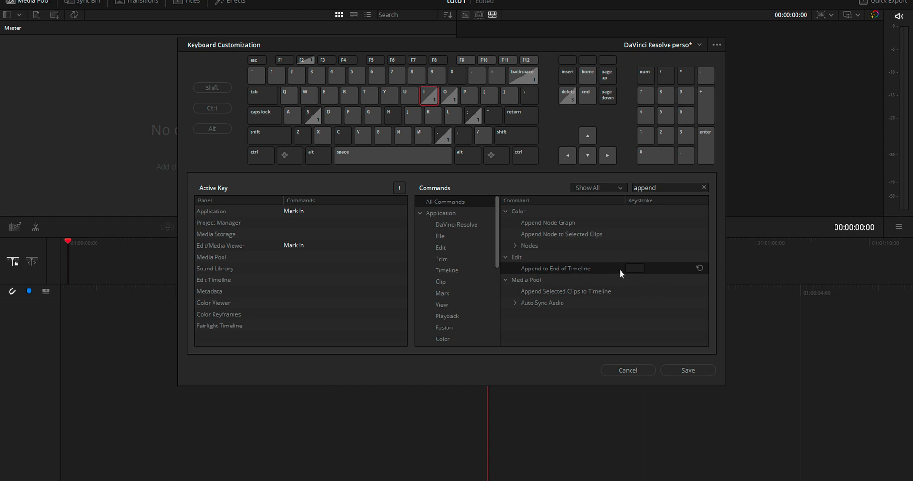
pyautogui.click(639, 268)
pyautogui.press('ugrave')
pyautogui.click(613, 292)
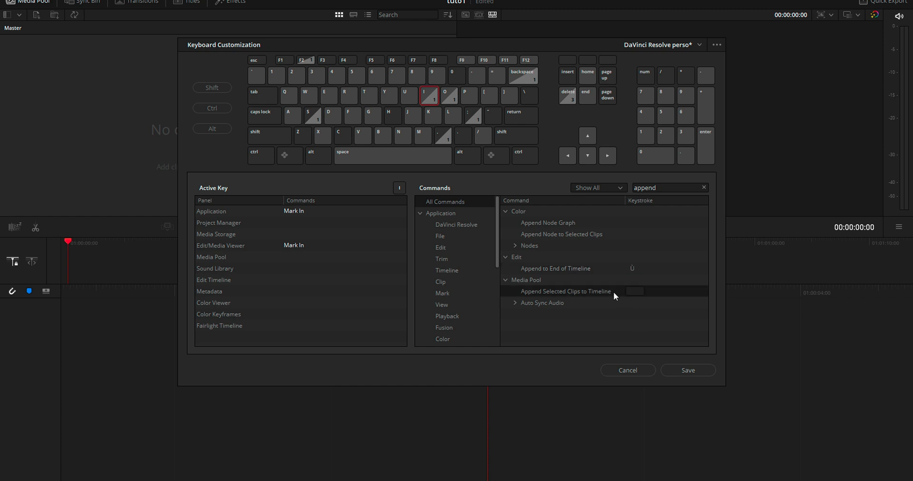
pyautogui.click(698, 373)
# Step: View the available keyboard layout presets and close the keyboard customization
pyautogui.click(717, 45)
pyautogui.click(699, 44)
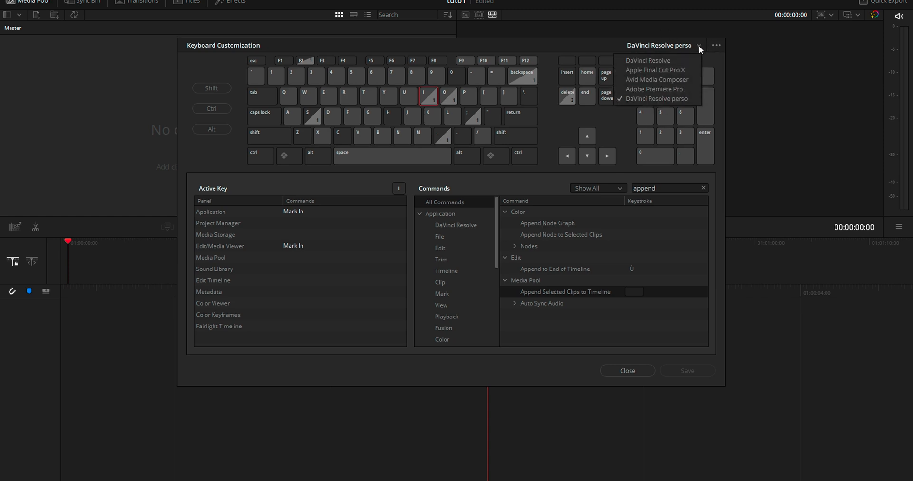
pyautogui.click(652, 369)
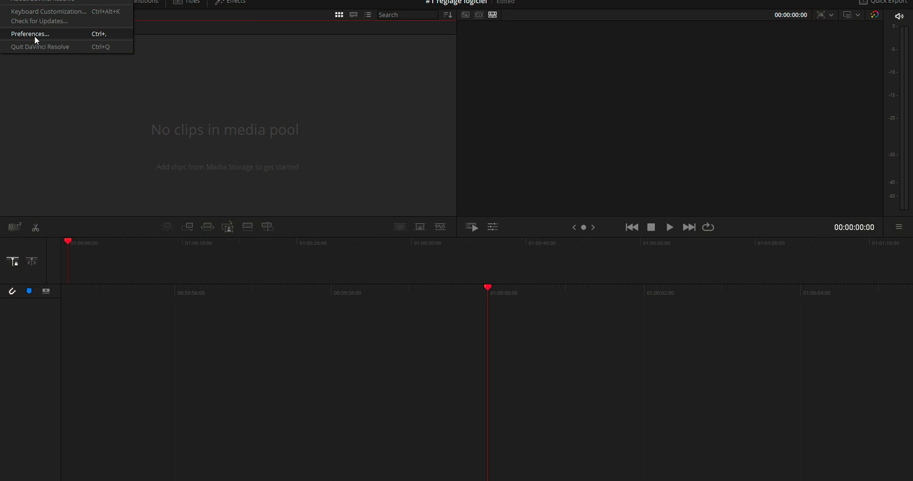
# Step: Review the memory and GPU configuration and the media storage locations in the system preferences, and save the preferences
pyautogui.click(34, 36)
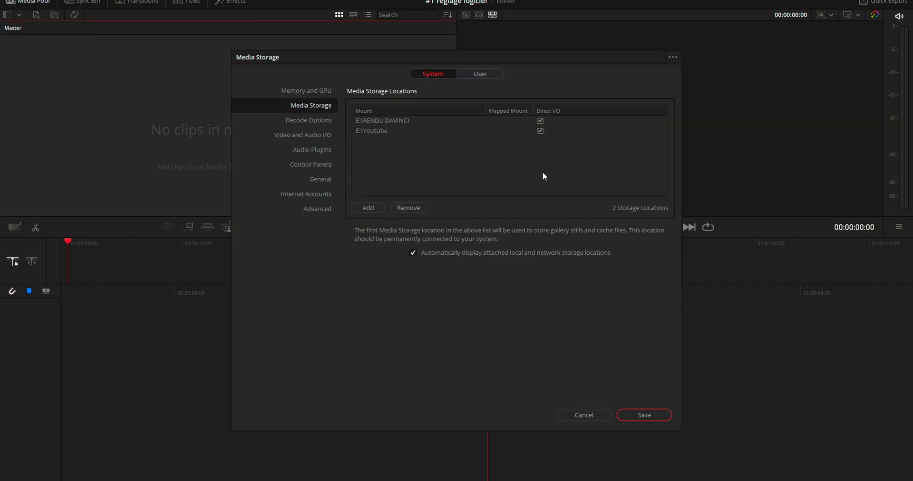
pyautogui.click(317, 90)
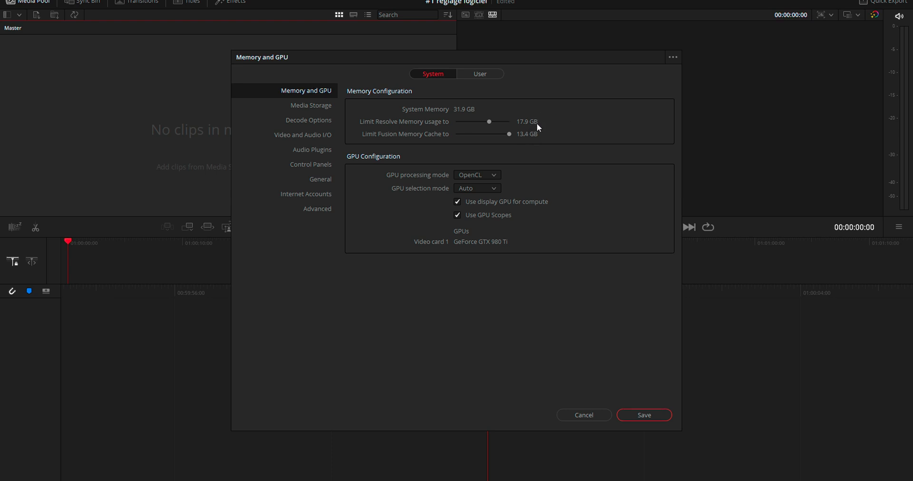
pyautogui.click(485, 175)
pyautogui.click(306, 104)
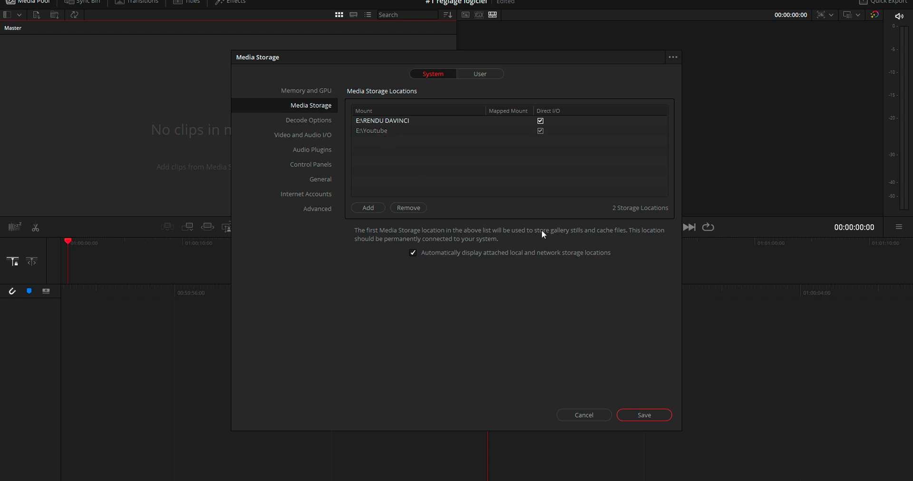
pyautogui.click(651, 415)
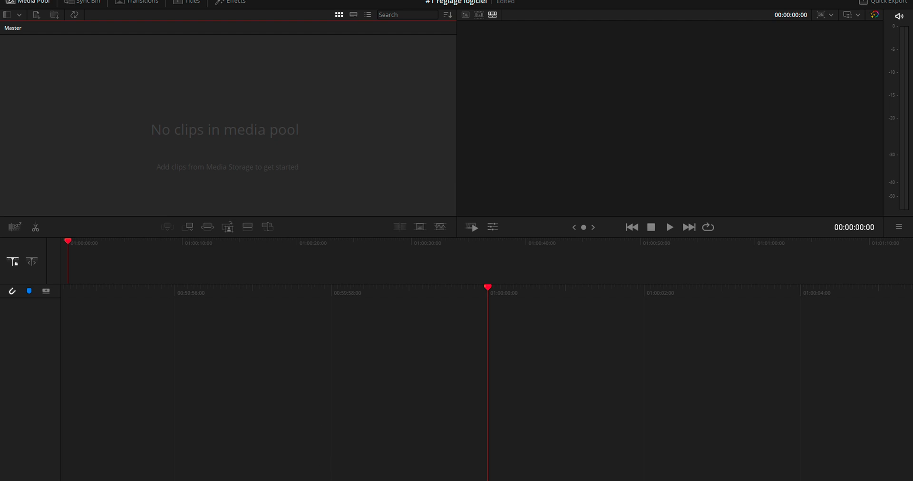
# Step: Check the storage locations on the Media page, and examine the media storage and decode options in the preferences
pyautogui.hotkey('shift', '2')
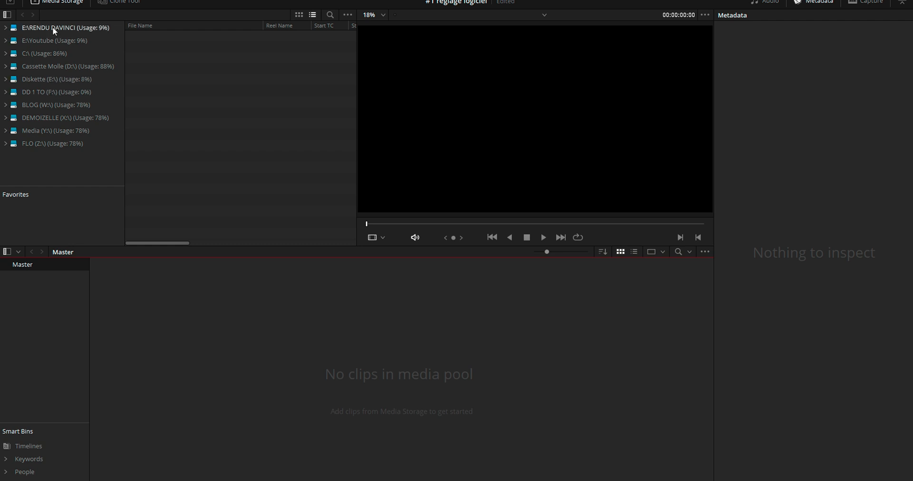
pyautogui.click(24, 0)
pyautogui.click(72, 34)
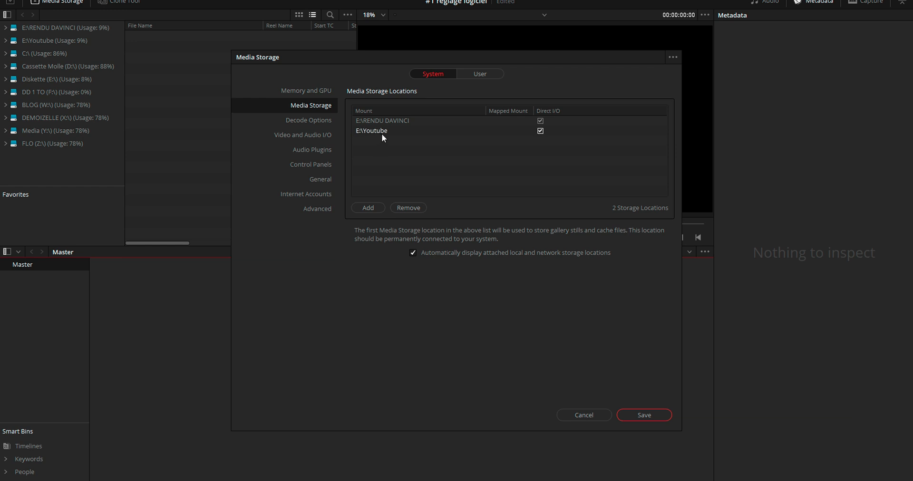
pyautogui.click(320, 118)
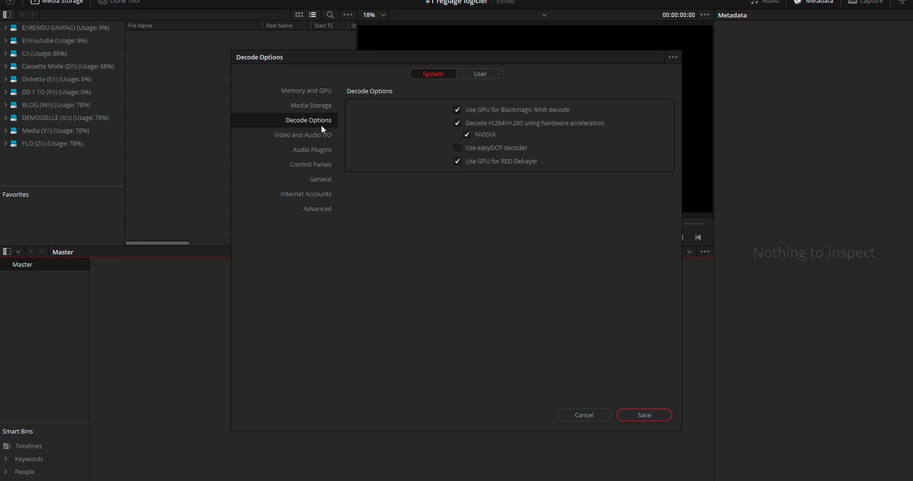
pyautogui.click(311, 104)
# Step: Review the workspace options and the available interface languages in the user preferences
pyautogui.click(482, 75)
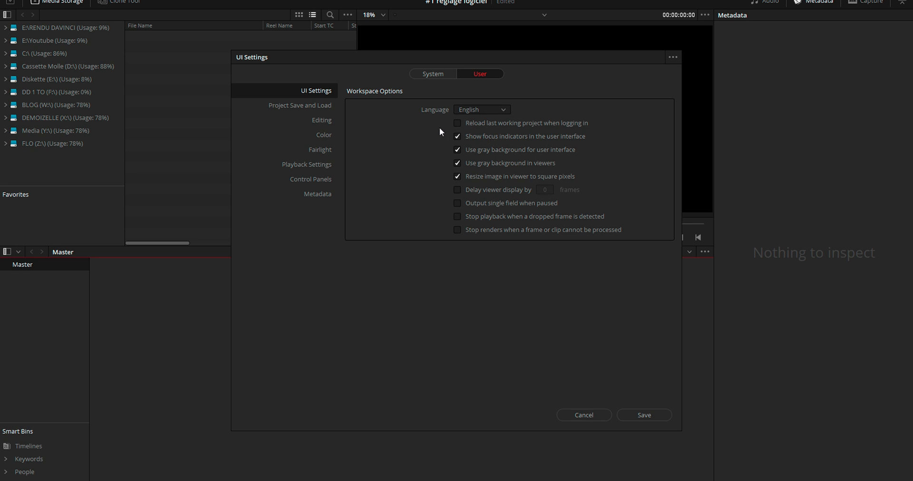
pyautogui.click(483, 108)
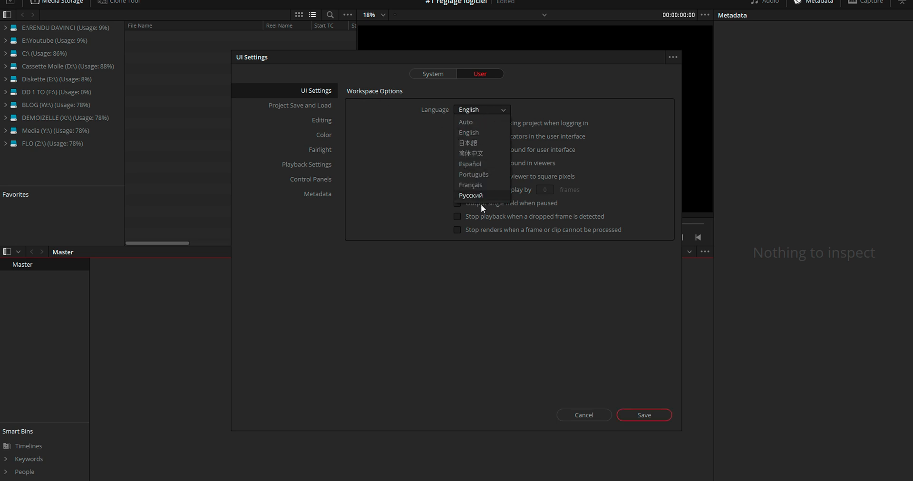
pyautogui.click(487, 108)
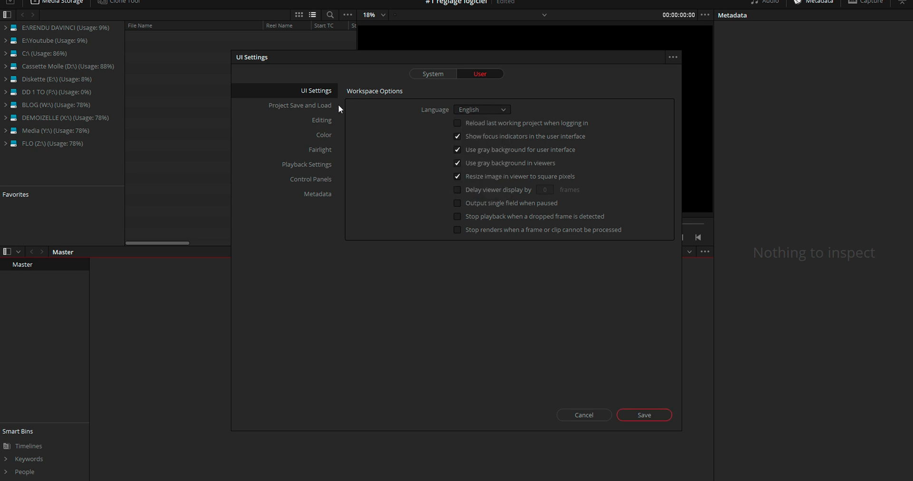
# Step: Set the project backup location to the youbase folder inside Youtube on drive E: in the project save and load preferences
pyautogui.click(300, 105)
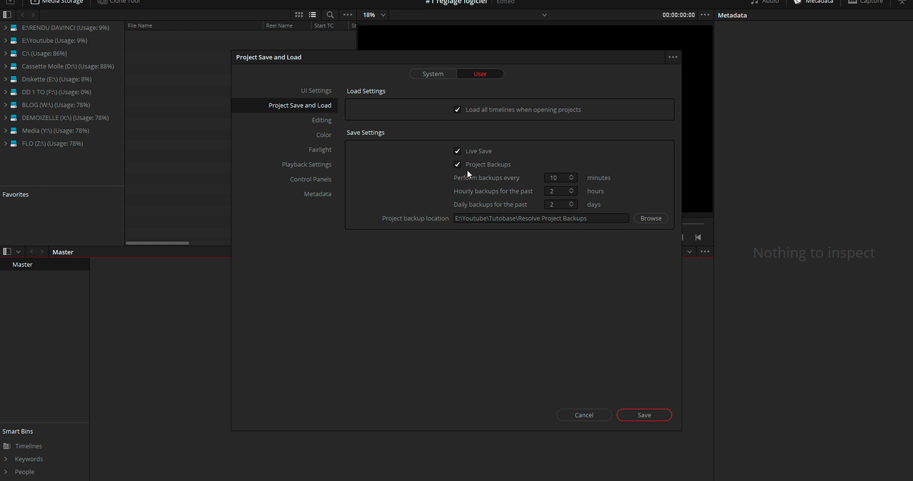
pyautogui.click(651, 219)
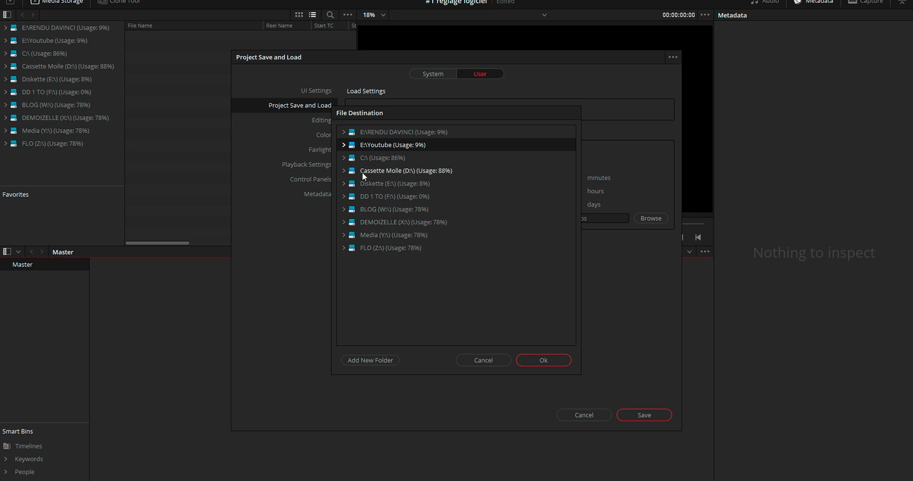
pyautogui.click(343, 183)
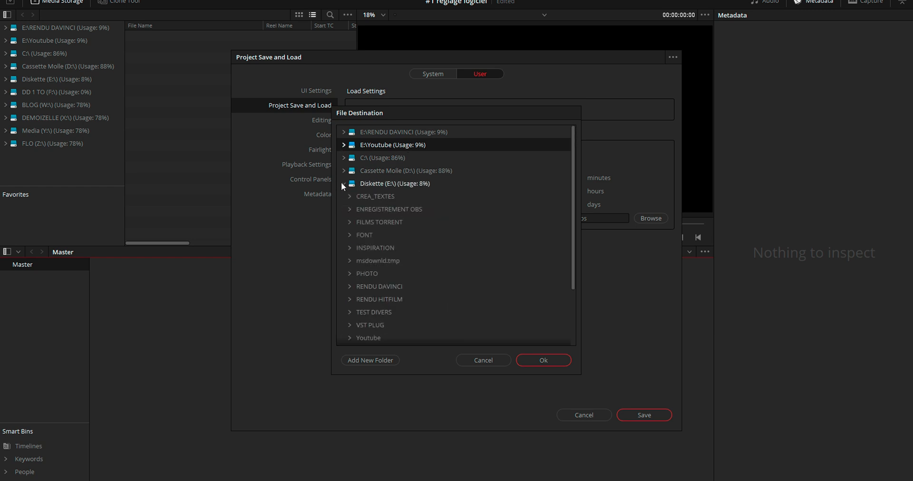
pyautogui.scroll(-3, 354, 289)
pyautogui.doubleClick(367, 267)
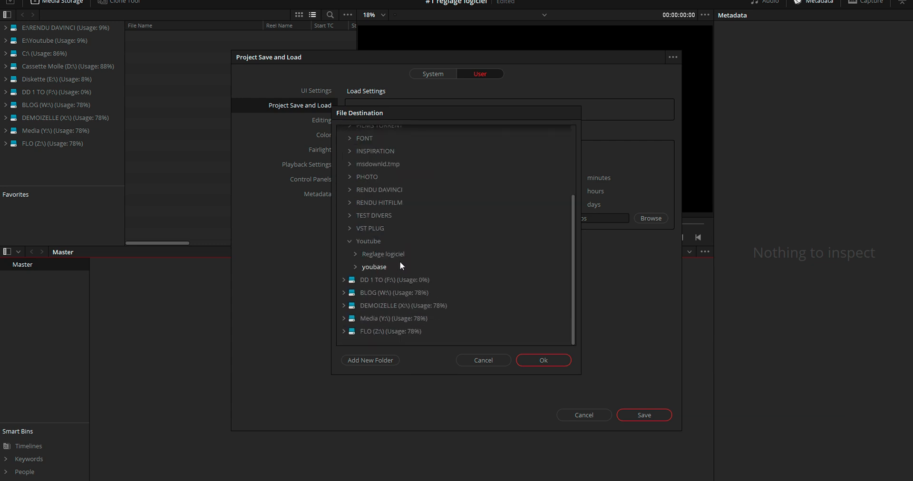
pyautogui.click(378, 269)
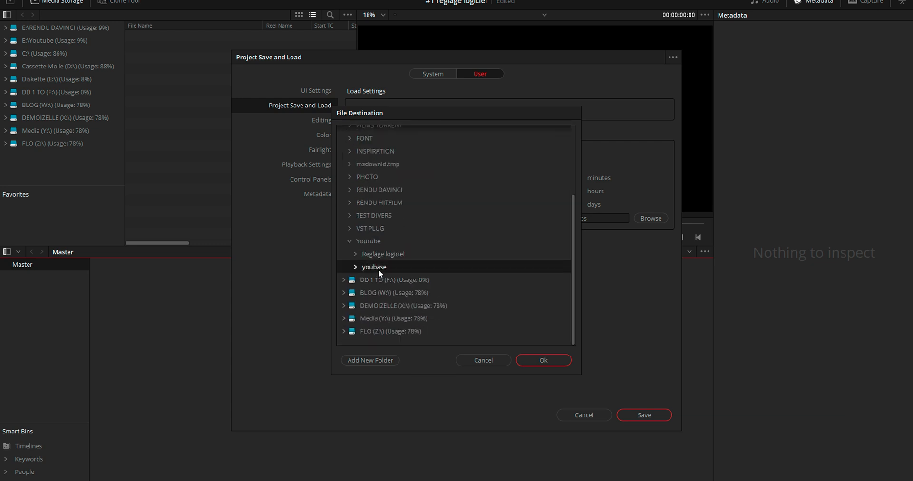
pyautogui.click(552, 362)
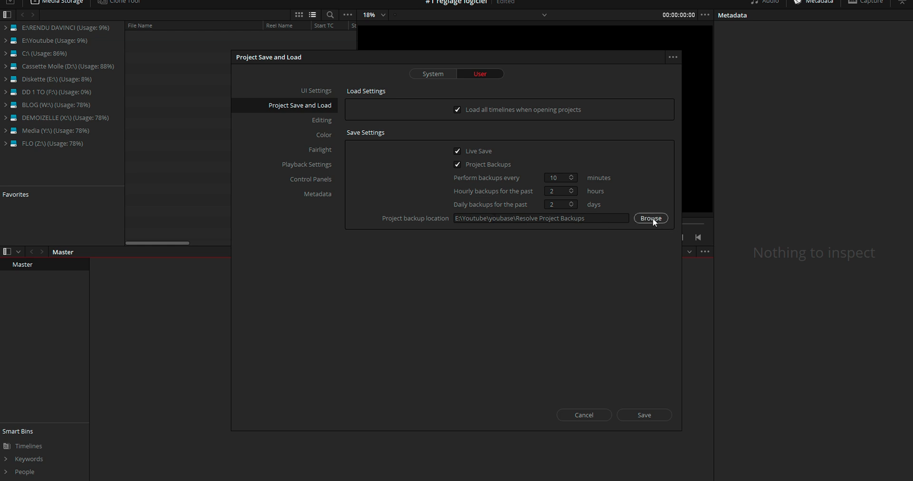
pyautogui.click(551, 218)
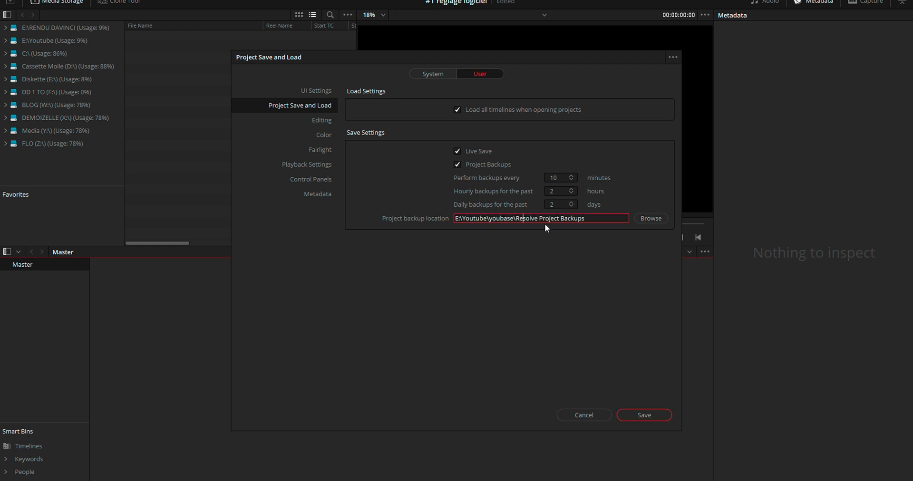
pyautogui.moveTo(597, 220); pyautogui.dragTo(455, 216)
pyautogui.click(462, 218)
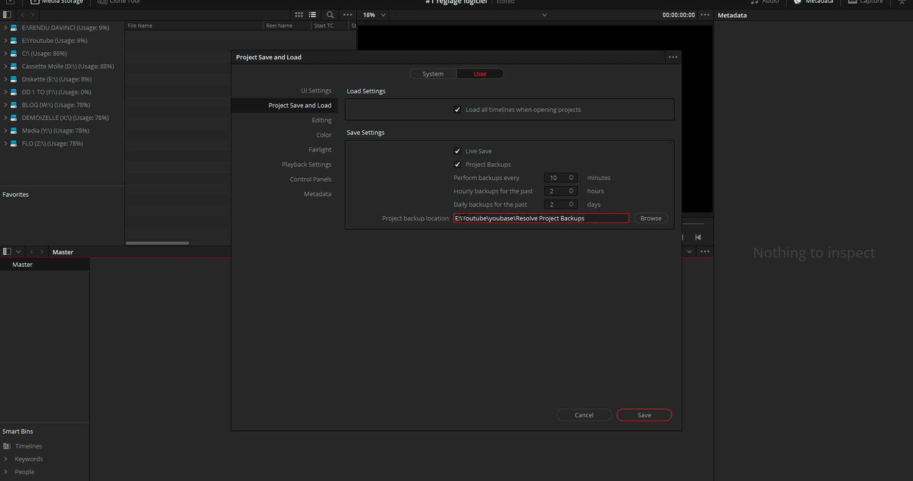